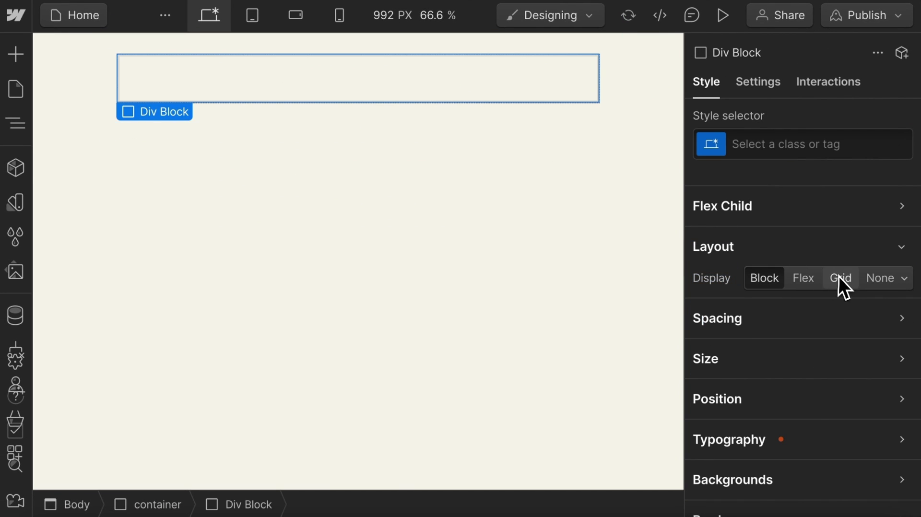
Make the Div Block a grid with 12 columns and a single row
{"action": "left_click", "coordinate": [840, 280]}
{"action": "left_click", "coordinate": [807, 305]}
{"action": "left_click", "coordinate": [807, 305]}
{"action": "left_click", "coordinate": [807, 305]}
{"action": "left_click", "coordinate": [807, 305]}
{"action": "left_click", "coordinate": [806, 305]}
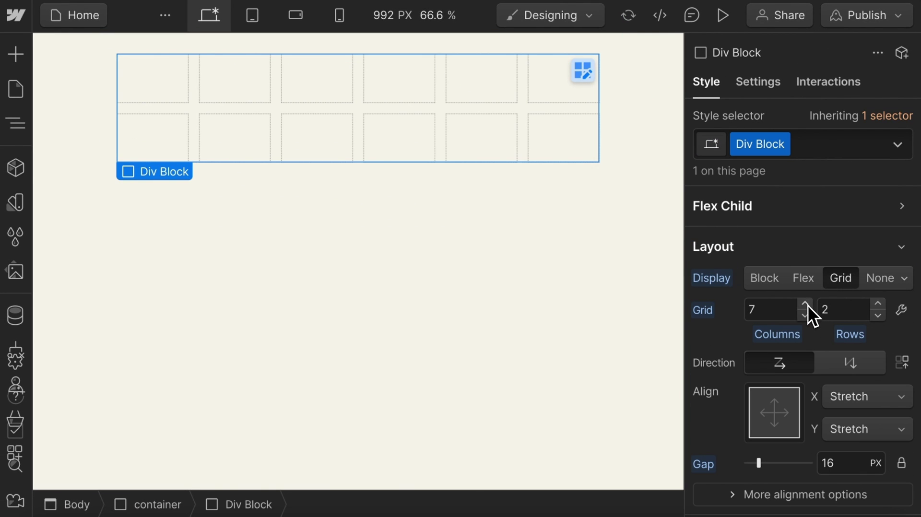
{"action": "left_click", "coordinate": [807, 305]}
{"action": "left_click", "coordinate": [806, 305]}
{"action": "left_click", "coordinate": [807, 305]}
{"action": "left_click", "coordinate": [806, 305]}
{"action": "left_click", "coordinate": [806, 305]}
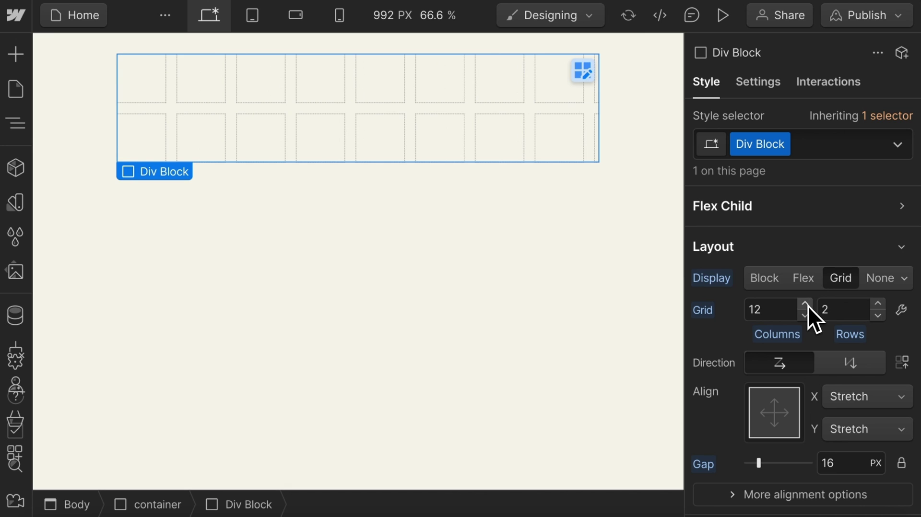
{"action": "left_click", "coordinate": [878, 315]}
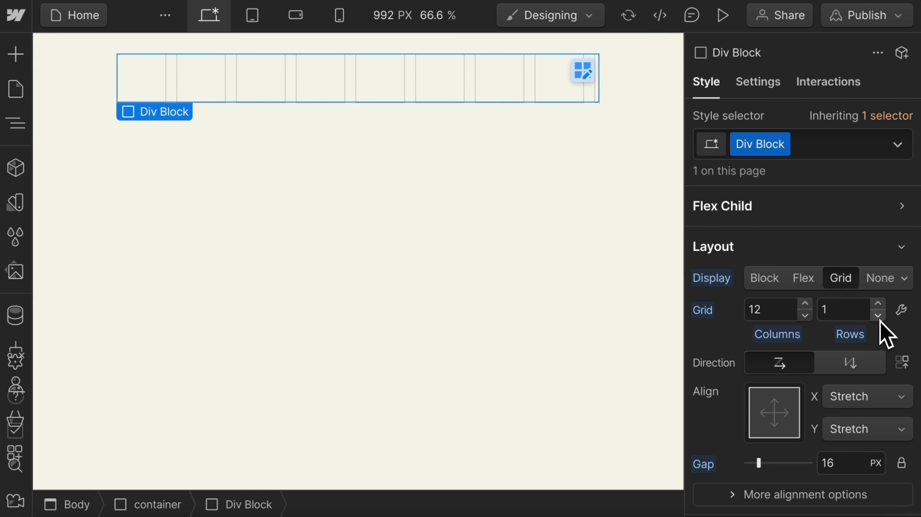
At the tablet breakpoint, lower the grid's column count
{"action": "left_click", "coordinate": [264, 21]}
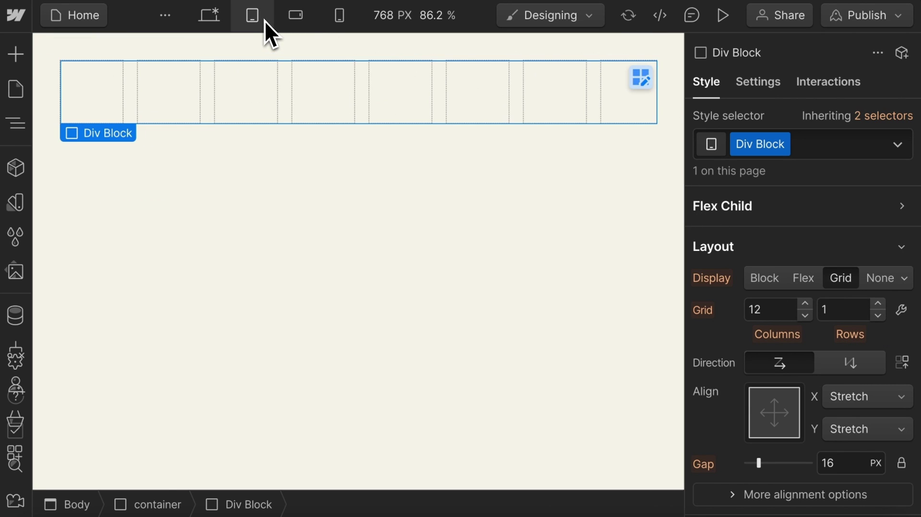
{"action": "left_click", "coordinate": [805, 316]}
{"action": "left_click", "coordinate": [805, 315]}
At desktop width, size the 11th and 12th grid columns as Min/Max 0px / 1fr
{"action": "left_click", "coordinate": [214, 17]}
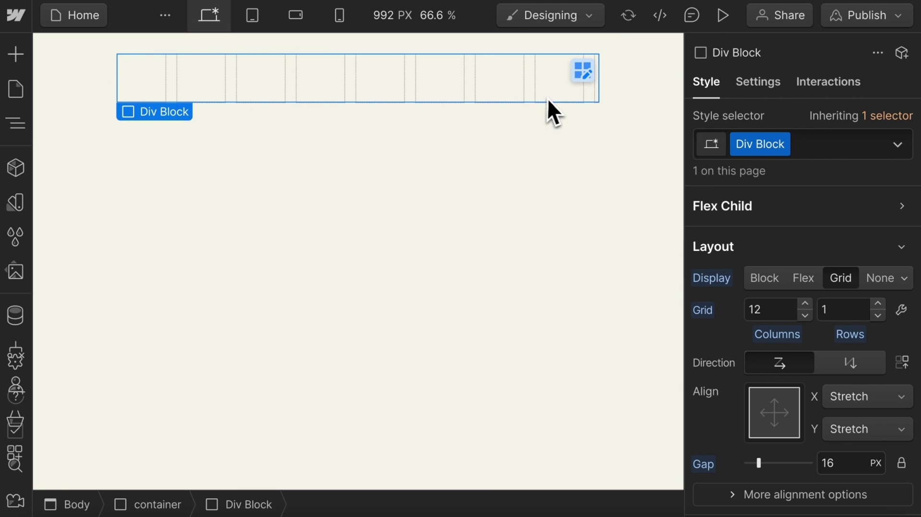
{"action": "left_click", "coordinate": [902, 310]}
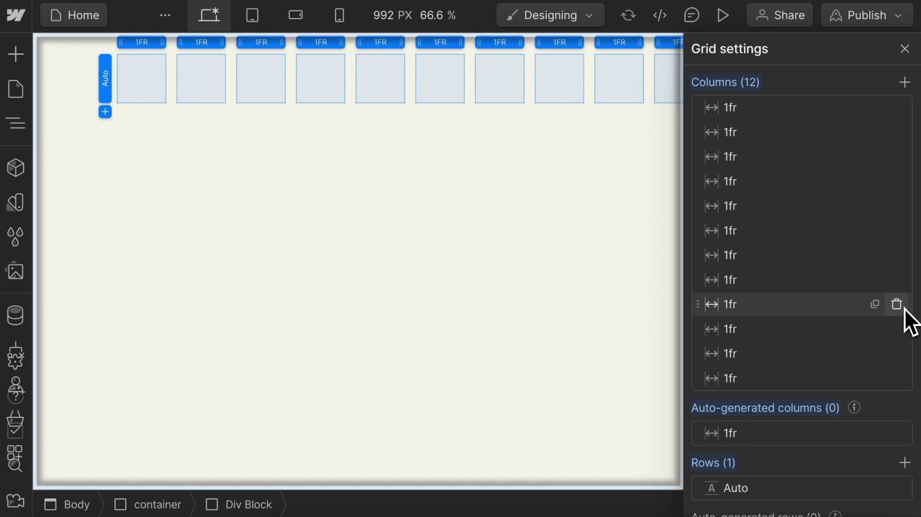
{"action": "scroll", "coordinate": [787, 360], "scroll_direction": "down", "scroll_amount": 2}
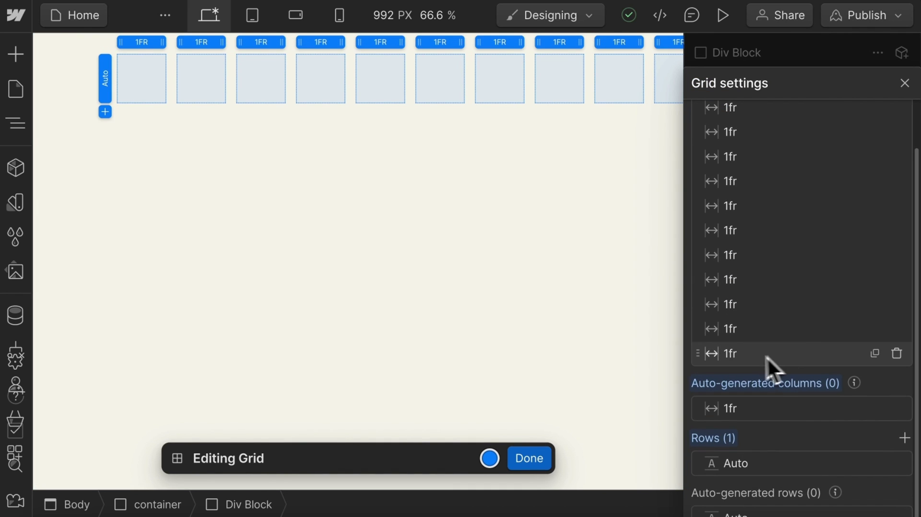
{"action": "left_click", "coordinate": [734, 355]}
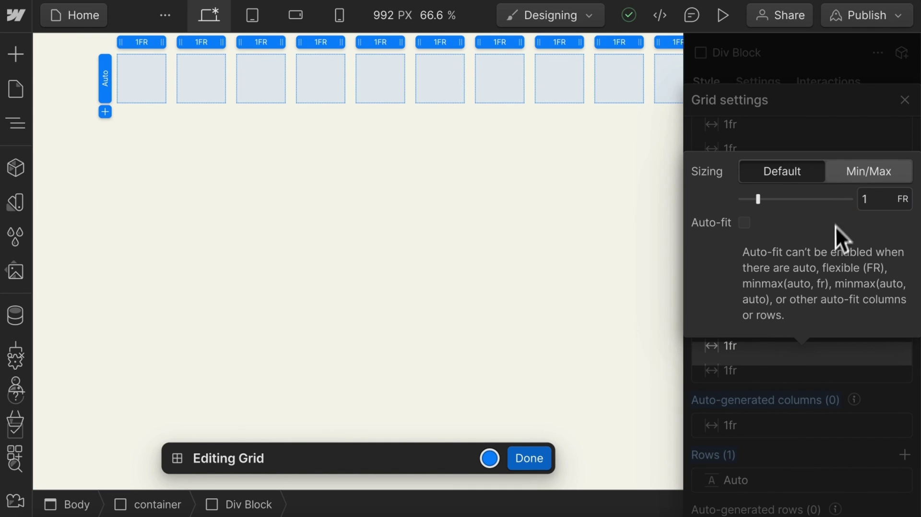
{"action": "type", "text": "0"}
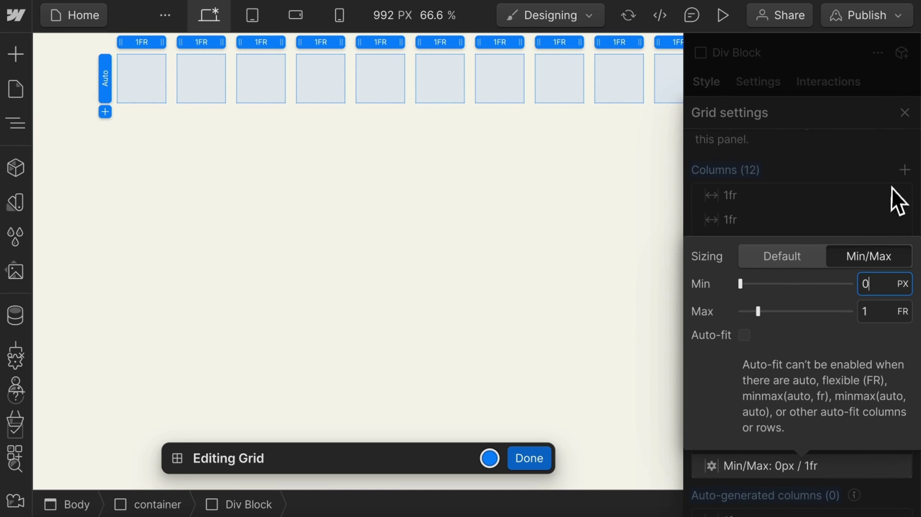
{"action": "left_click", "coordinate": [837, 193]}
{"action": "left_click", "coordinate": [737, 445]}
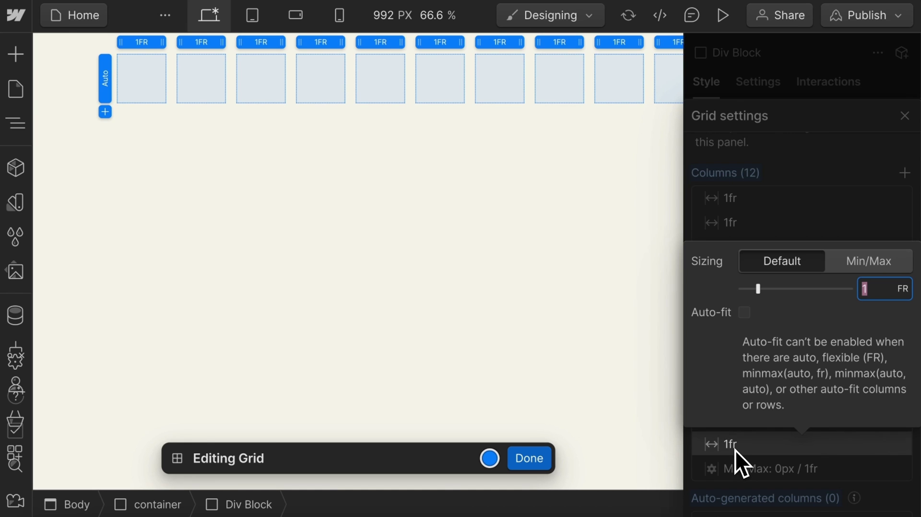
{"action": "left_click", "coordinate": [869, 267]}
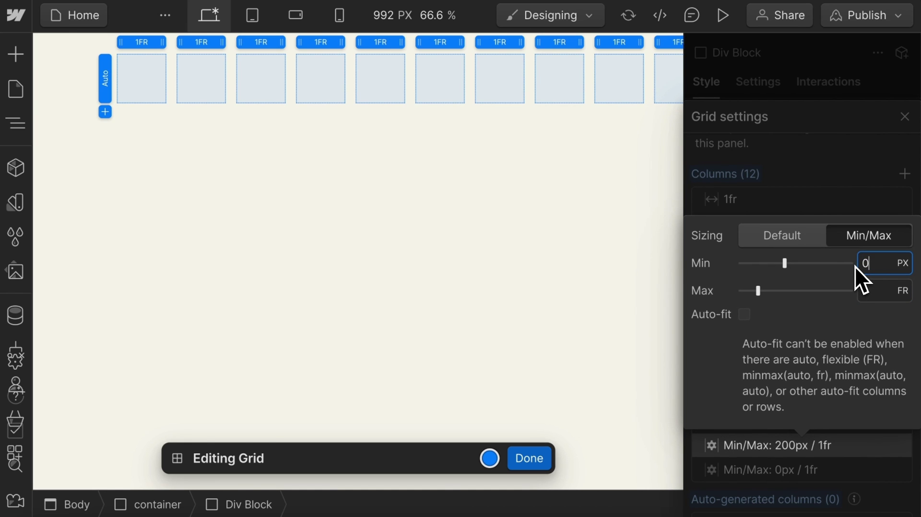
{"action": "left_click", "coordinate": [835, 116]}
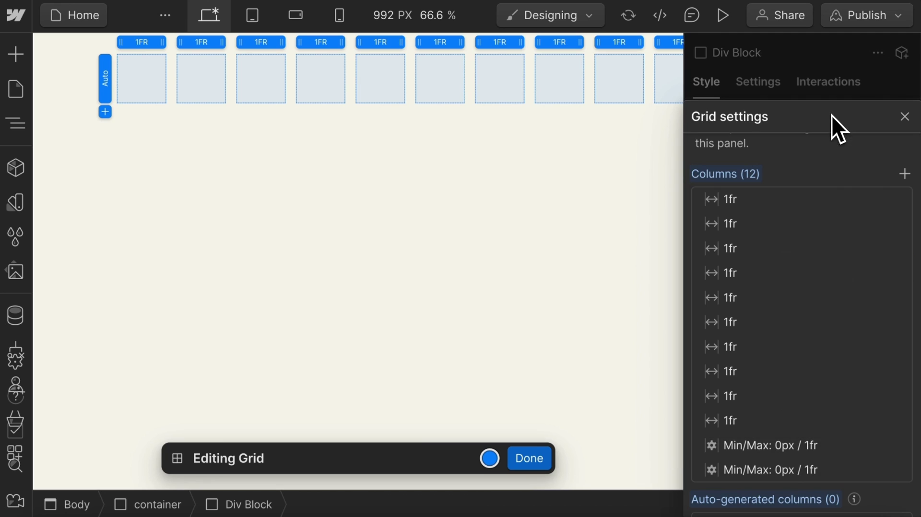
Close the grid settings and bring up the CSS preview from the Webflow menu
{"action": "left_click", "coordinate": [805, 79]}
{"action": "left_click", "coordinate": [16, 15]}
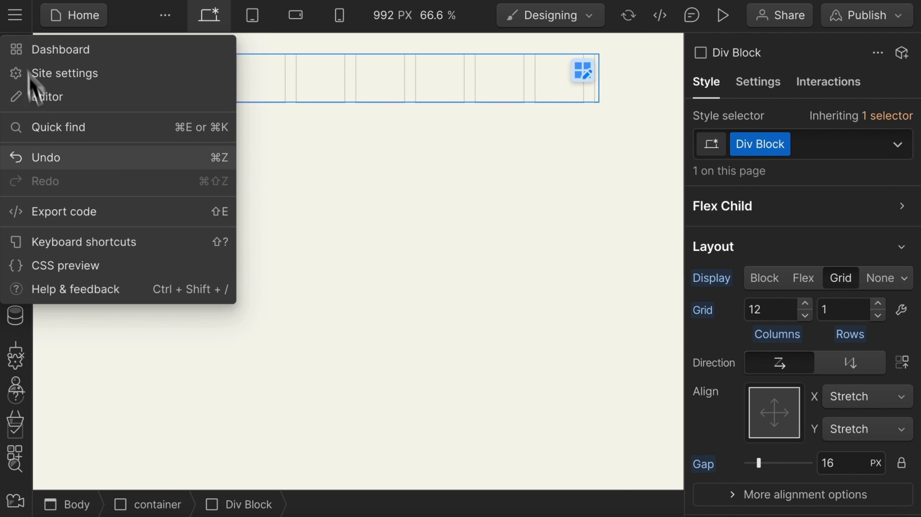
{"action": "left_click", "coordinate": [78, 265]}
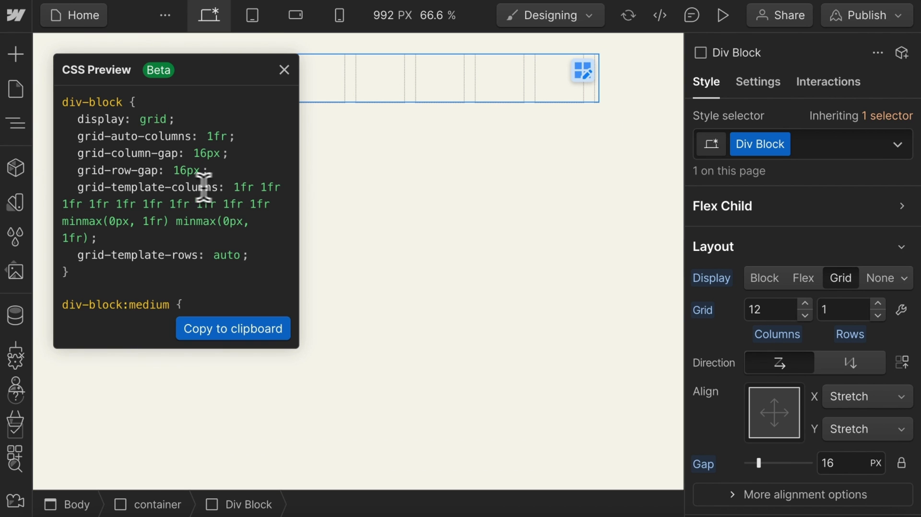
Inspect grid-template-columns in the preview: ten 1fr tracks plus two minmax(0px, 1fr)
{"action": "triple_click", "coordinate": [241, 217]}
{"action": "scroll", "coordinate": [246, 240], "scroll_direction": "down", "scroll_amount": 2}
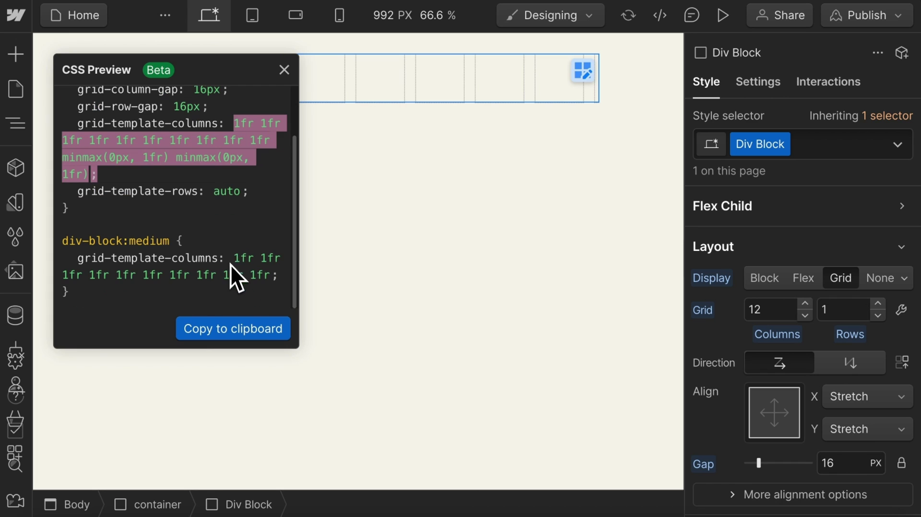
{"action": "left_click_drag", "start_coordinate": [240, 258], "coordinate": [263, 277]}
{"action": "left_click", "coordinate": [265, 275]}
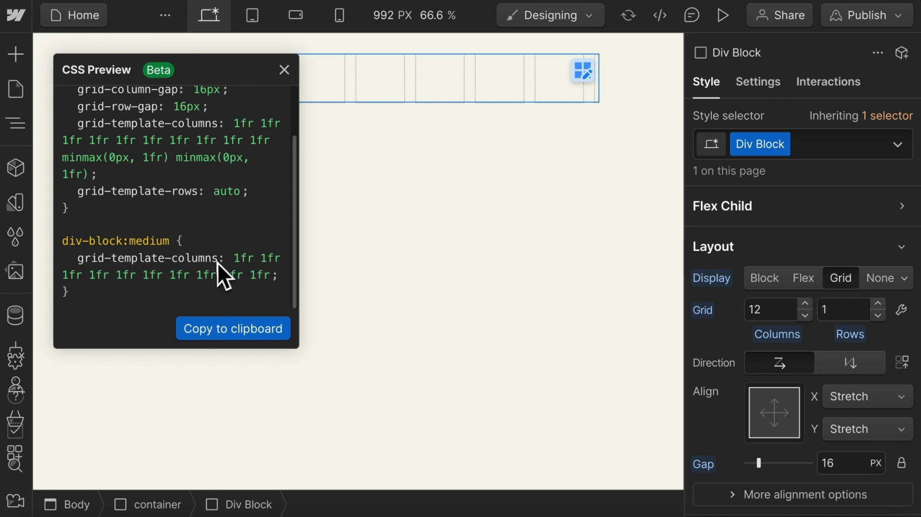
{"action": "scroll", "coordinate": [223, 257], "scroll_direction": "up", "scroll_amount": 3}
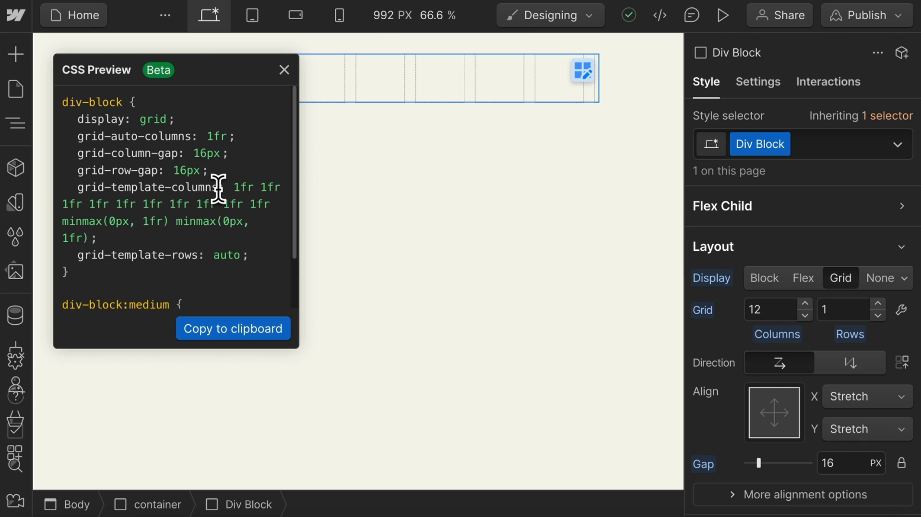
{"action": "left_click_drag", "start_coordinate": [218, 186], "coordinate": [77, 187]}
{"action": "left_click", "coordinate": [177, 187]}
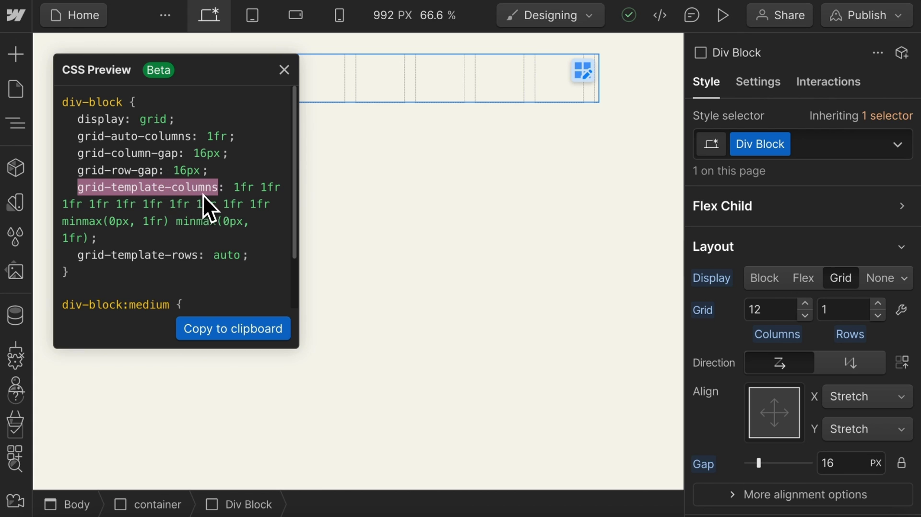
Add a custom property grid-template-columns: repeat(12, minmax(0, 1fr)) to the Div Block
{"action": "left_click", "coordinate": [285, 72]}
{"action": "scroll", "coordinate": [768, 322], "scroll_direction": "down", "scroll_amount": 10}
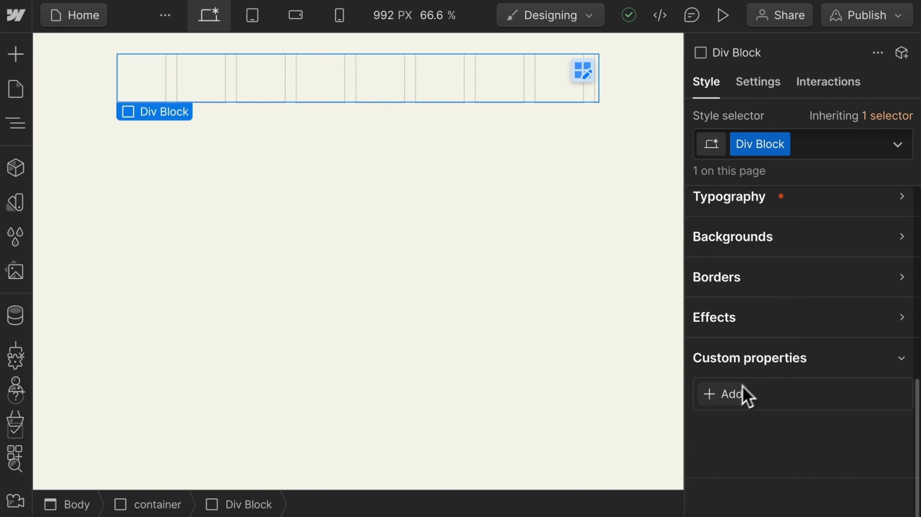
{"action": "left_click", "coordinate": [732, 394]}
{"action": "type", "text": "grid"}
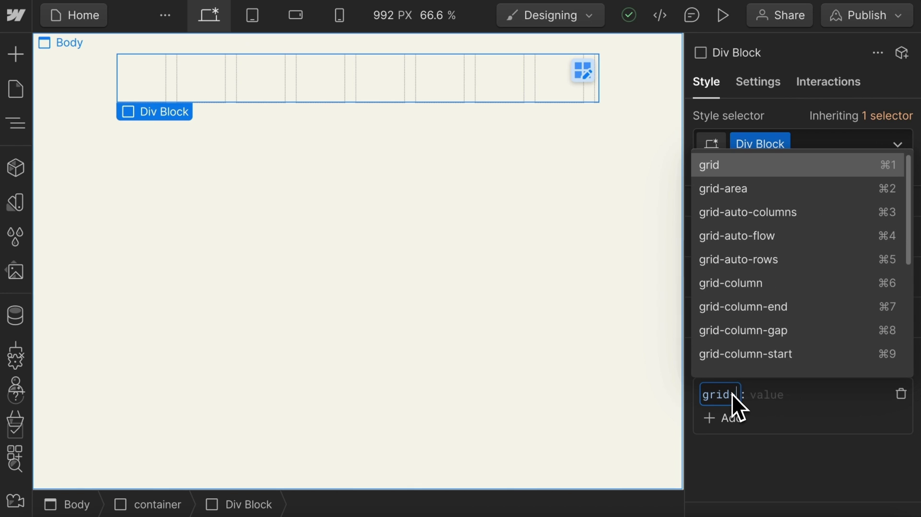
{"action": "type", "text": "-template-column"}
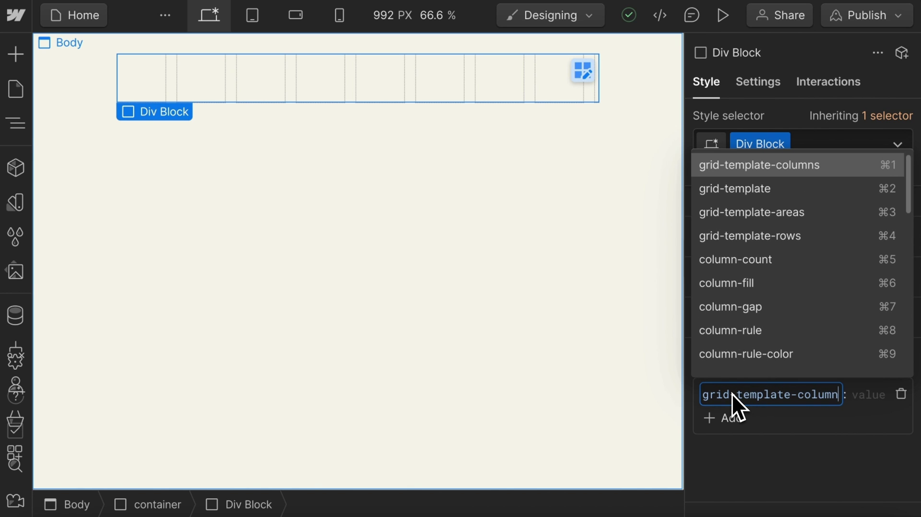
{"action": "type", "text": "s"}
{"action": "key", "text": "Return"}
{"action": "type", "text": "r"}
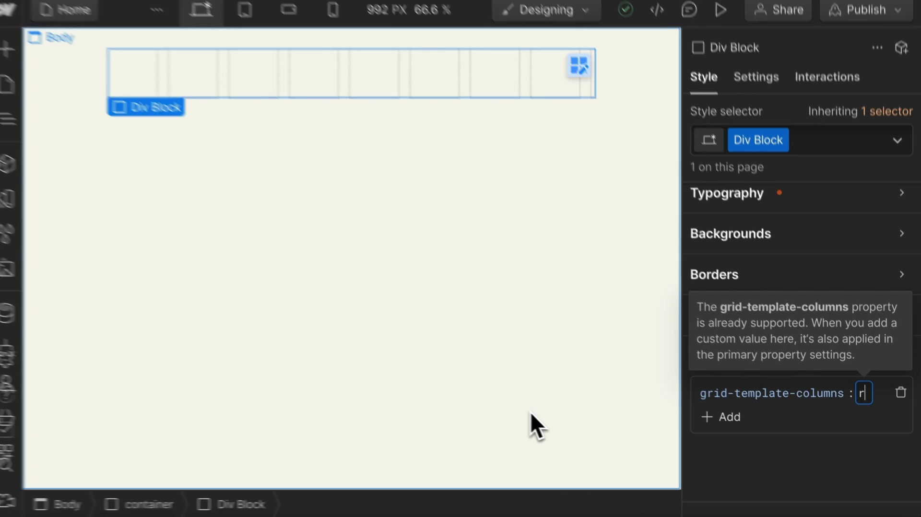
{"action": "type", "text": "epeat()"}
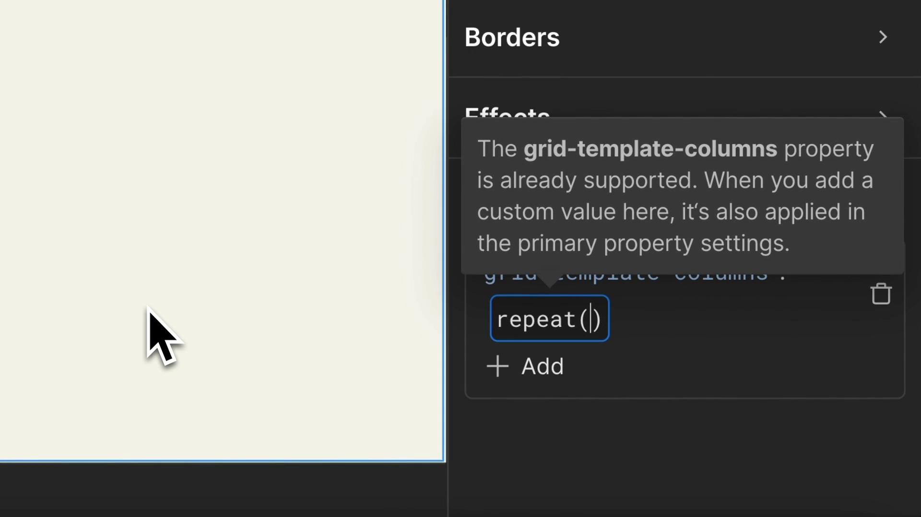
{"action": "type", "text": "12"}
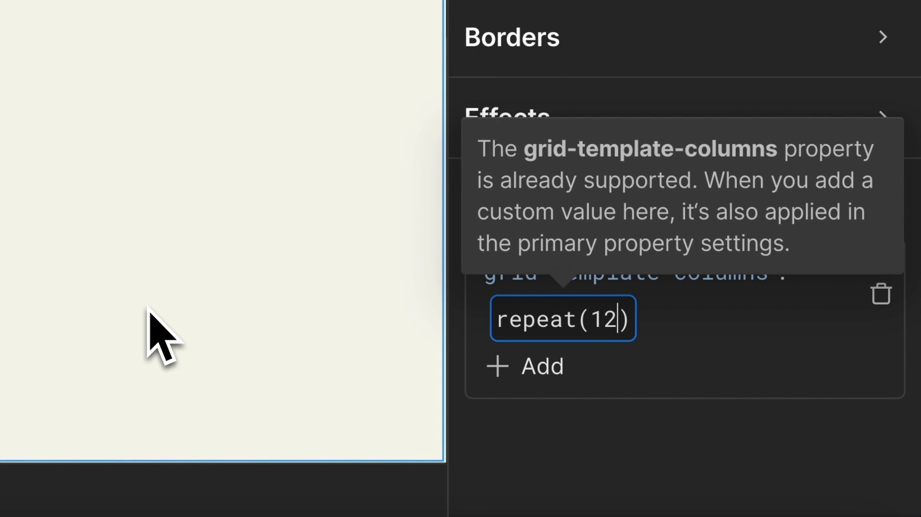
{"action": "type", "text": ", minmax"}
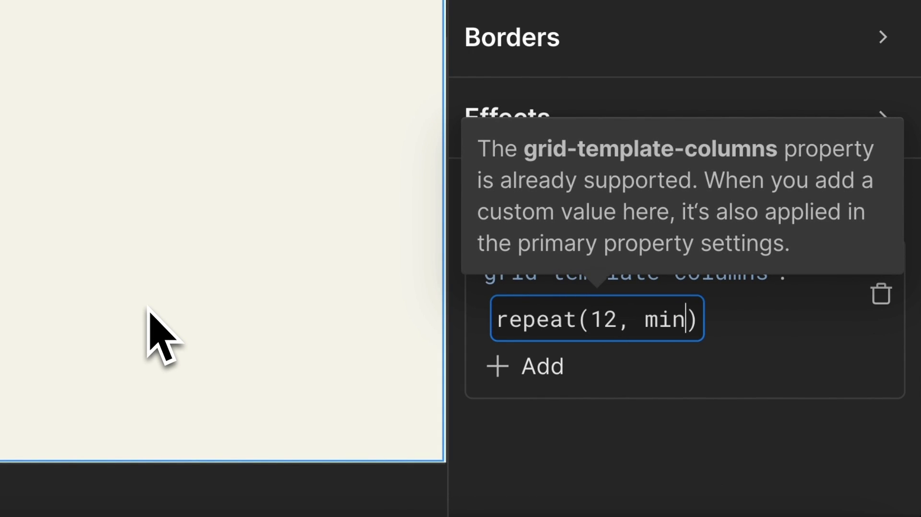
{"action": "type", "text": "()"}
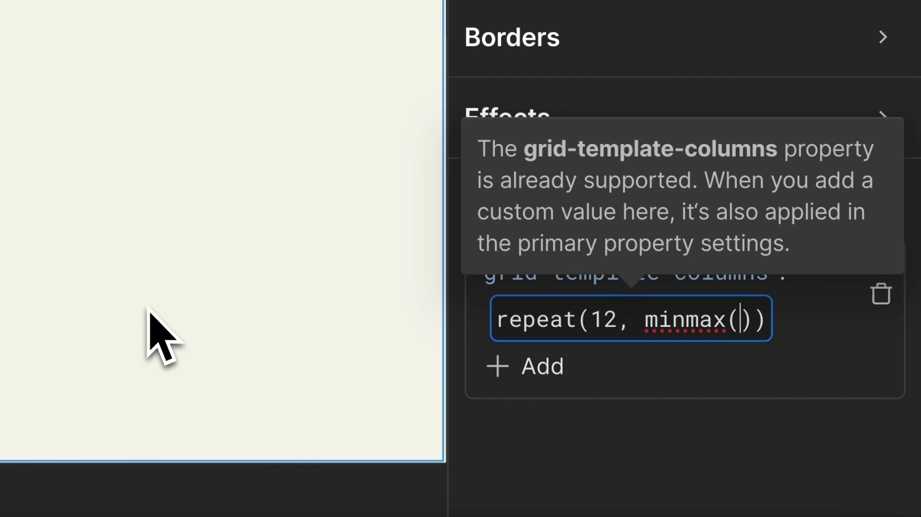
{"action": "type", "text": "0"}
{"action": "type", "text": ", 1fr"}
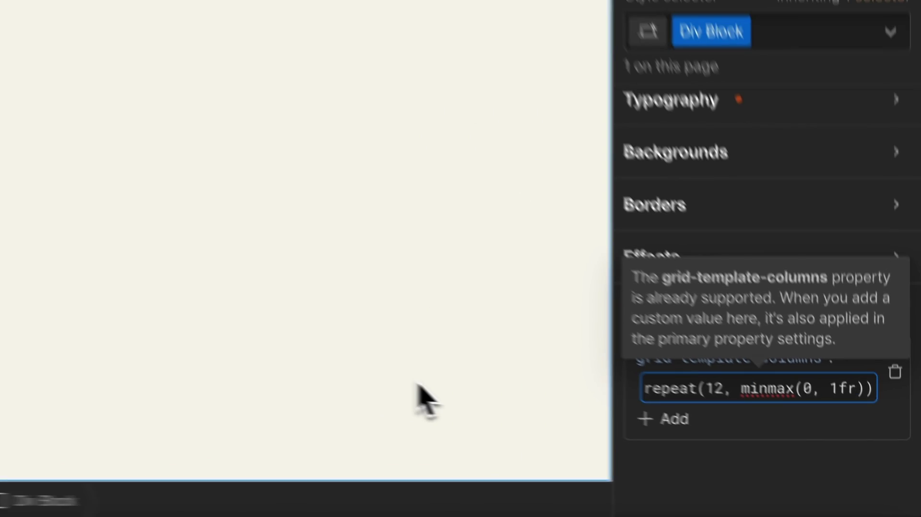
{"action": "key", "text": "Return"}
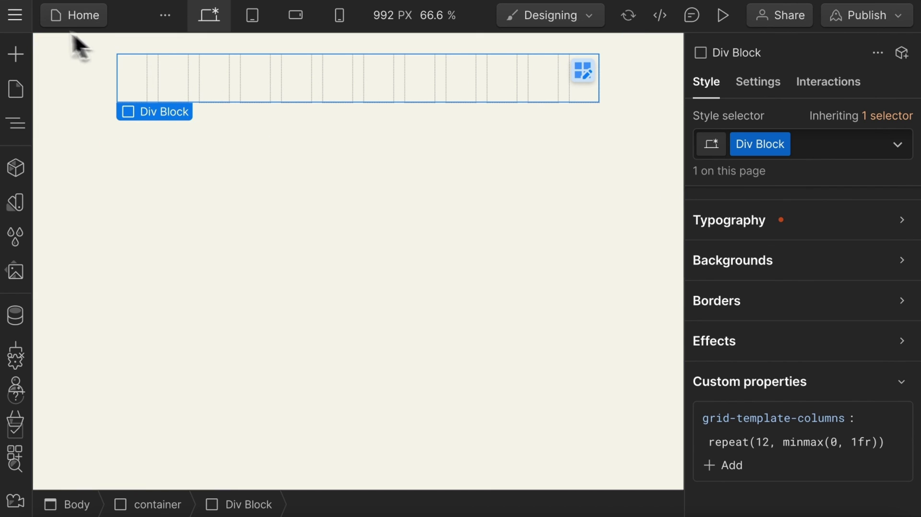
{"action": "left_click", "coordinate": [14, 18]}
{"action": "left_click", "coordinate": [105, 253]}
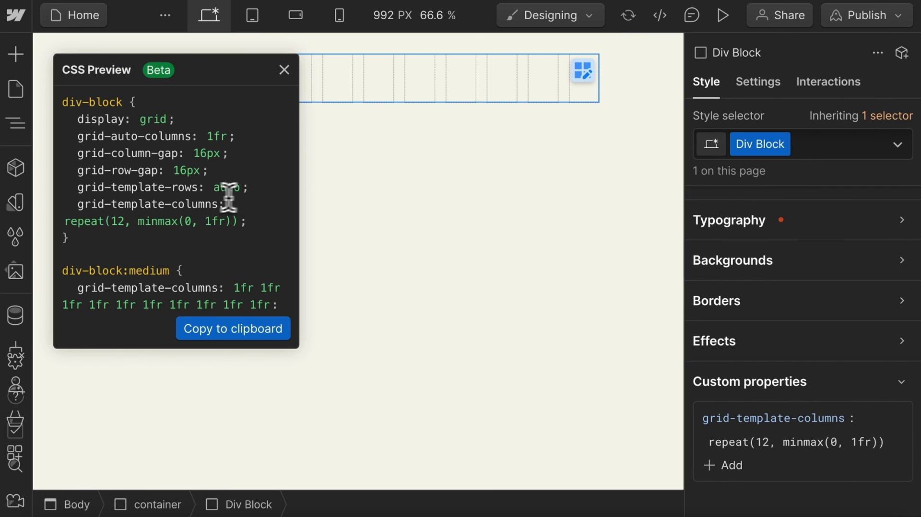
{"action": "left_click_drag", "start_coordinate": [112, 221], "coordinate": [276, 217]}
{"action": "left_click", "coordinate": [269, 226]}
{"action": "scroll", "coordinate": [232, 239], "scroll_direction": "down", "scroll_amount": 1}
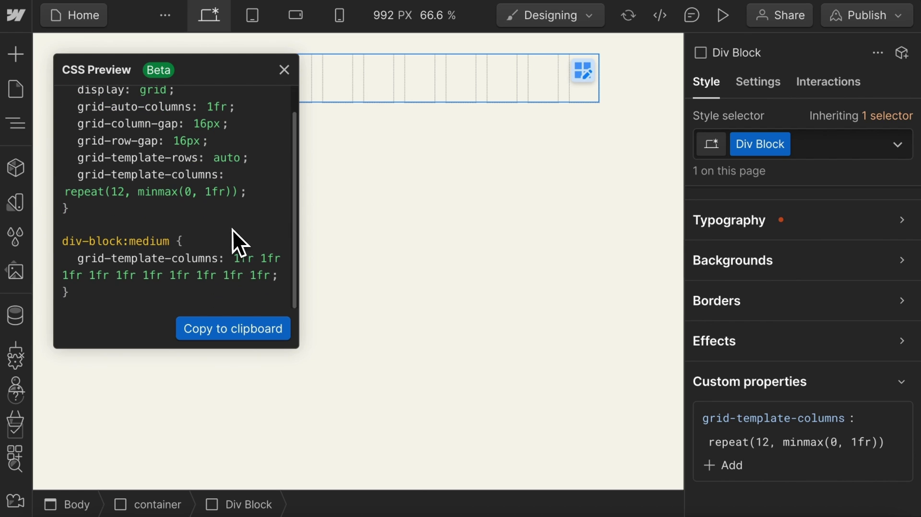
{"action": "left_click_drag", "start_coordinate": [190, 275], "coordinate": [267, 278]}
{"action": "left_click", "coordinate": [267, 277]}
{"action": "left_click", "coordinate": [285, 72]}
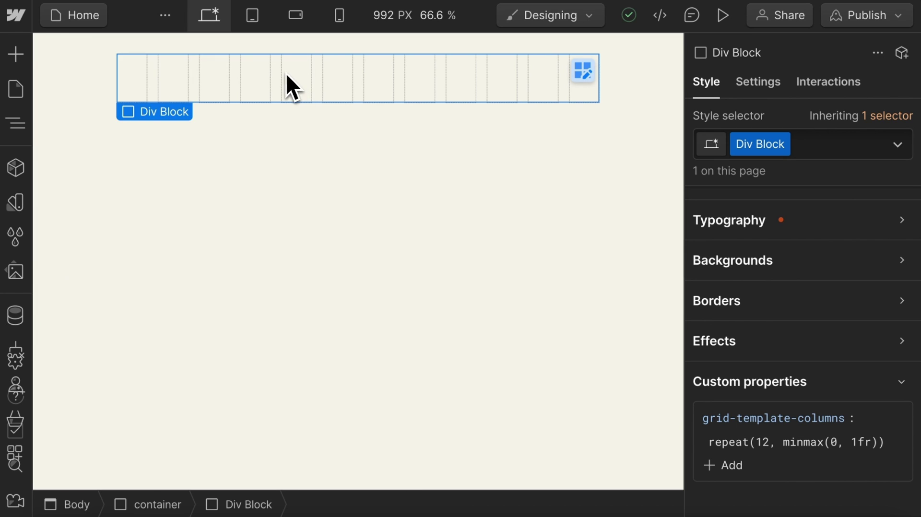
At tablet, reset the grid columns and change the template to repeat(10, minmax(0, 1fr))
{"action": "left_click", "coordinate": [252, 16]}
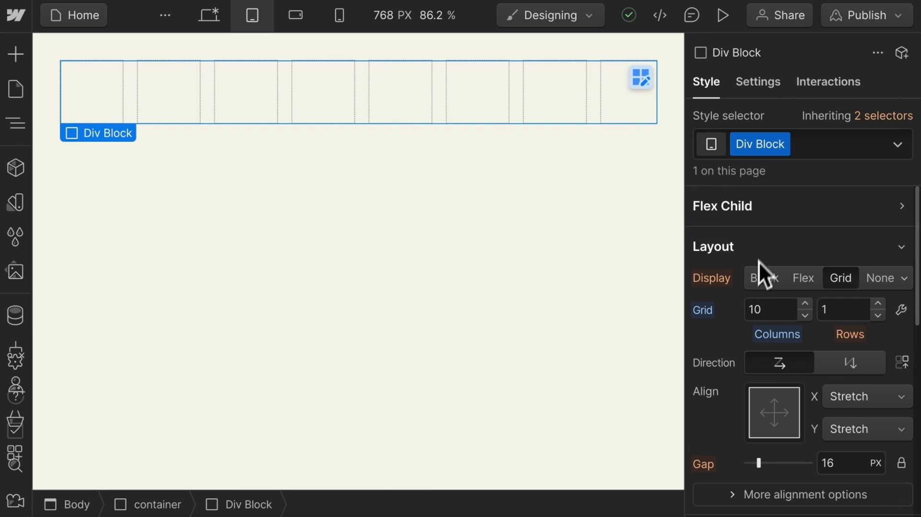
{"action": "left_click", "coordinate": [704, 311]}
{"action": "left_click", "coordinate": [721, 339]}
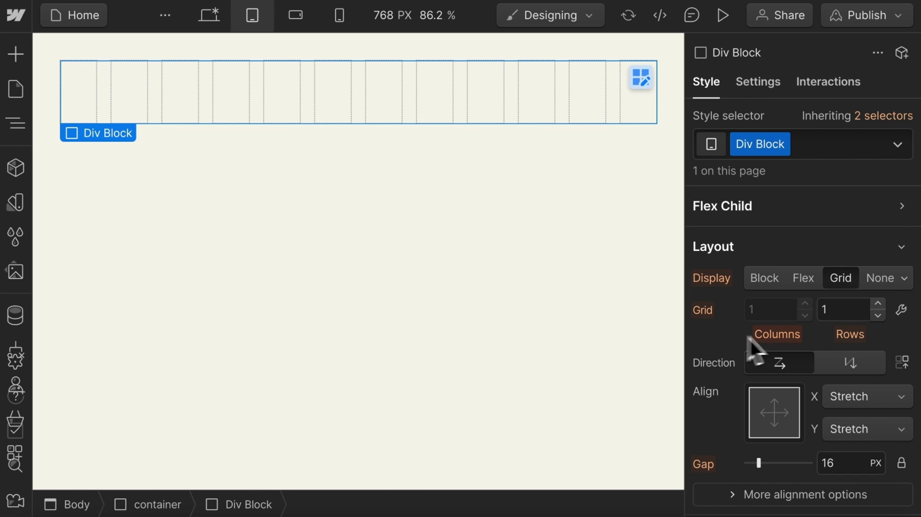
{"action": "left_click", "coordinate": [901, 310]}
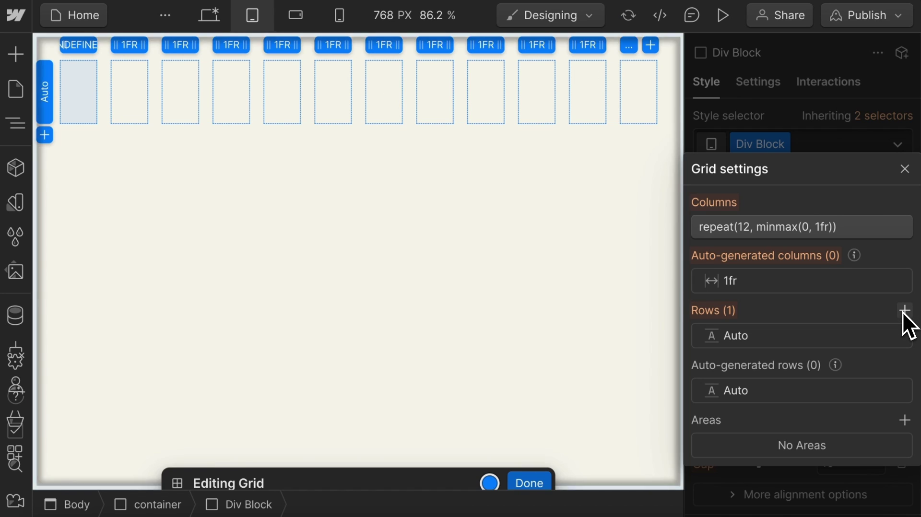
{"action": "left_click", "coordinate": [805, 228]}
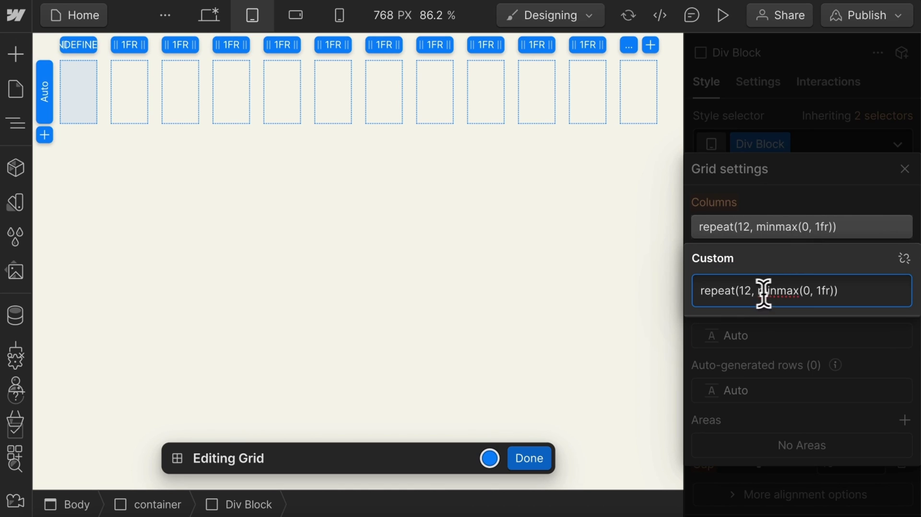
{"action": "key", "text": "BackSpace"}
{"action": "type", "text": "0"}
{"action": "key", "text": "Return"}
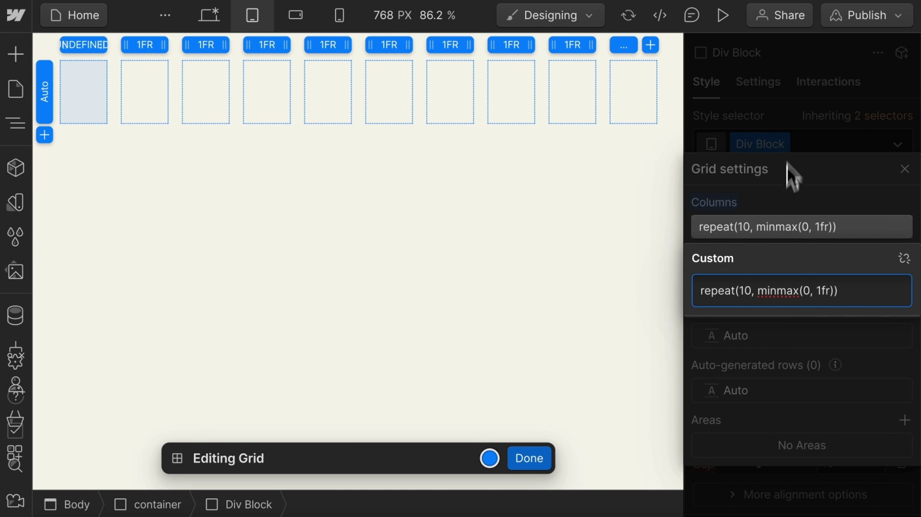
{"action": "key", "text": "Escape"}
Select the parent container and return to the desktop breakpoint
{"action": "key", "text": "shift+1"}
{"action": "left_click", "coordinate": [410, 53]}
{"action": "key", "text": "ctrl+e"}
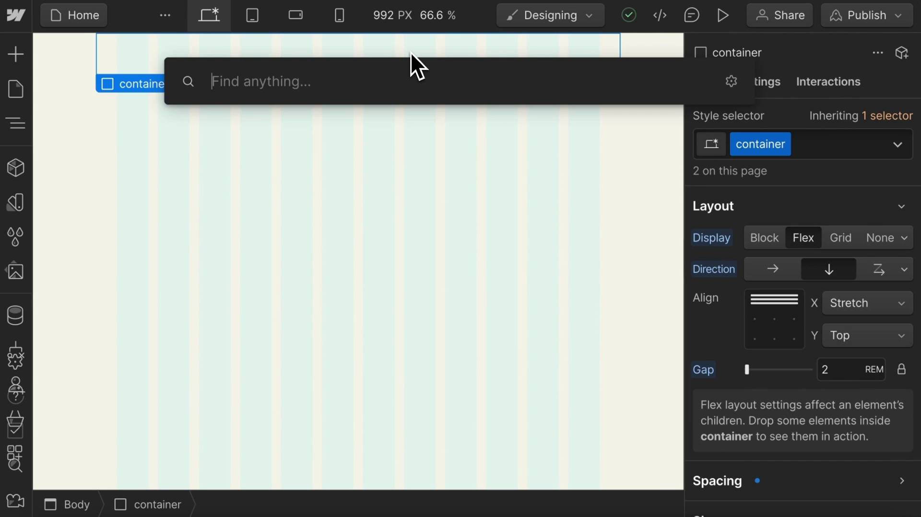
Insert a Div Block with Quick Find and give it a new class named grid
{"action": "type", "text": "div"}
{"action": "key", "text": "Return"}
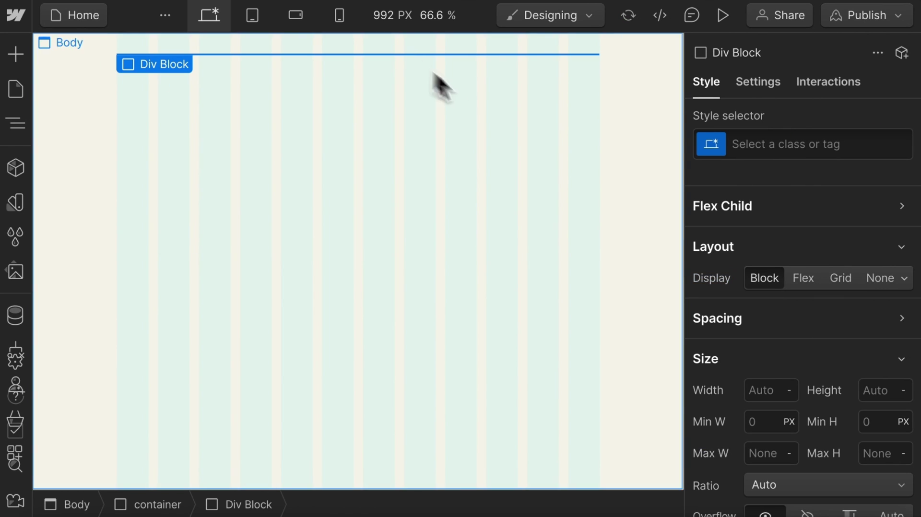
{"action": "left_click", "coordinate": [787, 143]}
{"action": "type", "text": "grid"}
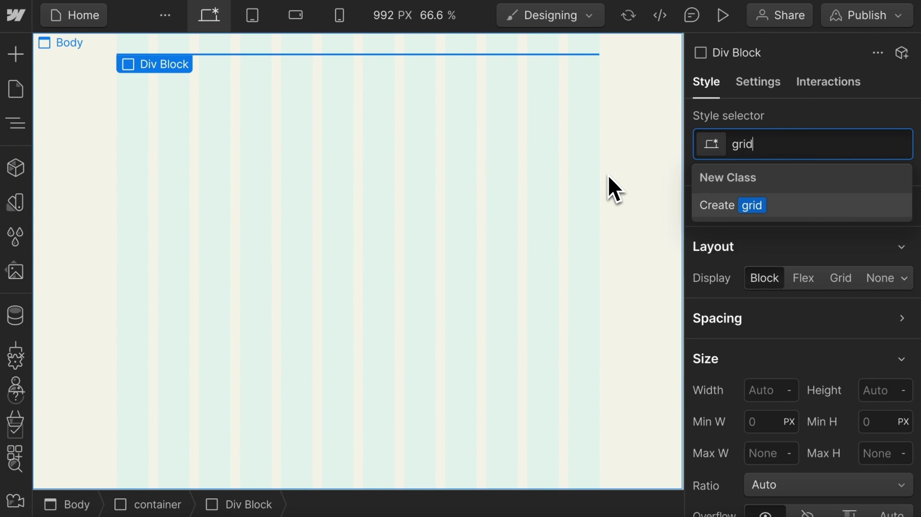
{"action": "key", "text": "Return"}
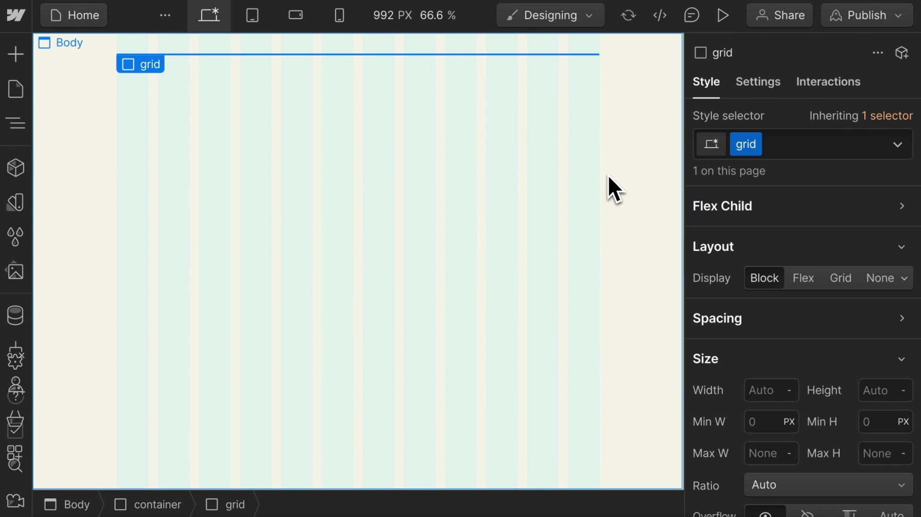
Make the grid class a one-row grid using the main gap variable
{"action": "left_click", "coordinate": [849, 286]}
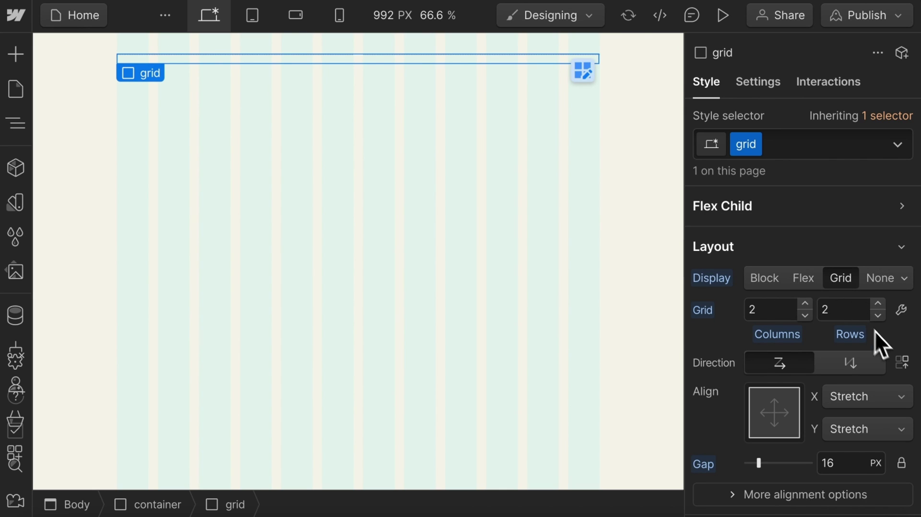
{"action": "left_click", "coordinate": [878, 316]}
{"action": "scroll", "coordinate": [886, 335], "scroll_direction": "down", "scroll_amount": 2}
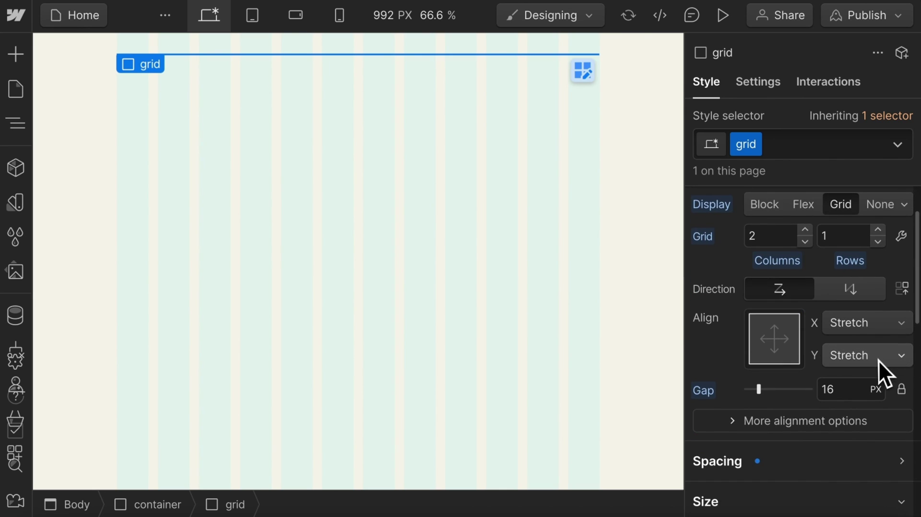
{"action": "scroll", "coordinate": [877, 362], "scroll_direction": "down", "scroll_amount": 2}
{"action": "left_click", "coordinate": [821, 302]}
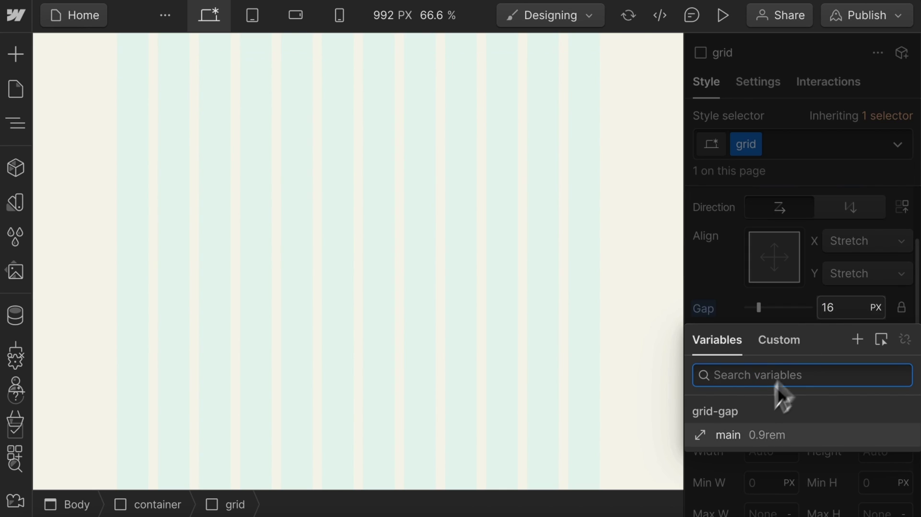
{"action": "left_click", "coordinate": [735, 436]}
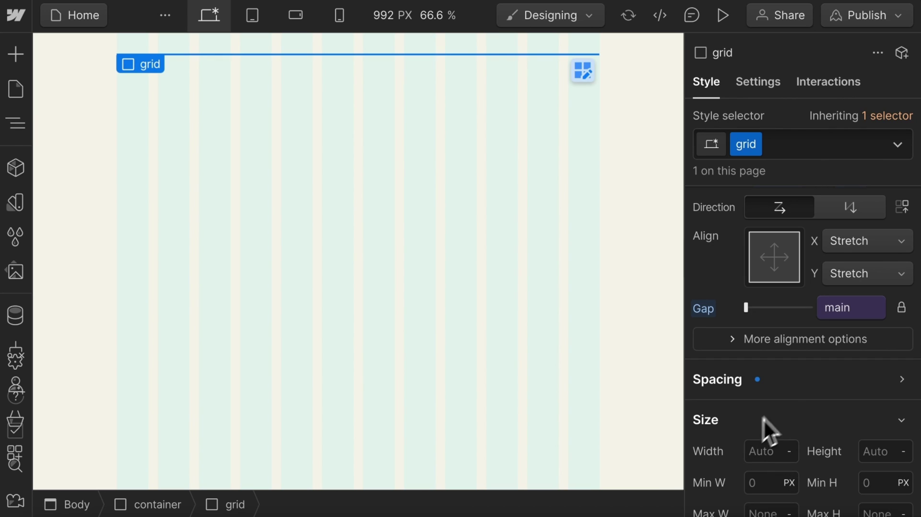
Add custom property grid-template-columns: repeat(1, minmax(0, 1fr)) to the grid class
{"action": "scroll", "coordinate": [787, 406], "scroll_direction": "down", "scroll_amount": 1}
{"action": "scroll", "coordinate": [797, 397], "scroll_direction": "down", "scroll_amount": 5}
{"action": "left_click", "coordinate": [727, 394]}
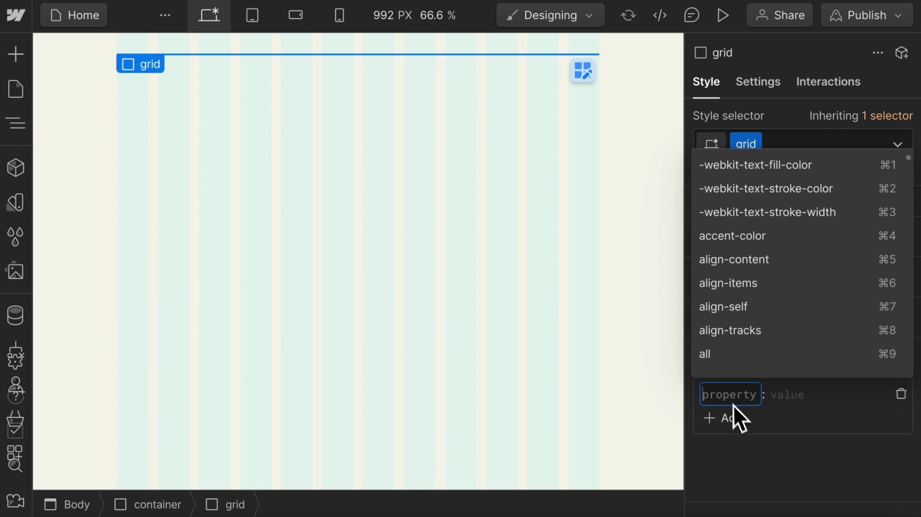
{"action": "type", "text": "grid-template-columns: repeat(1, minmax(0, 1fr))"}
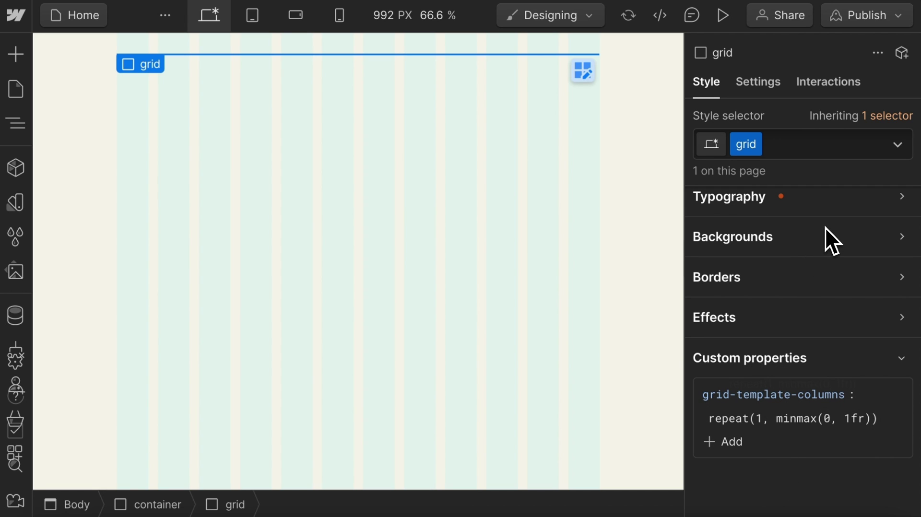
{"action": "scroll", "coordinate": [825, 227], "scroll_direction": "up", "scroll_amount": 10}
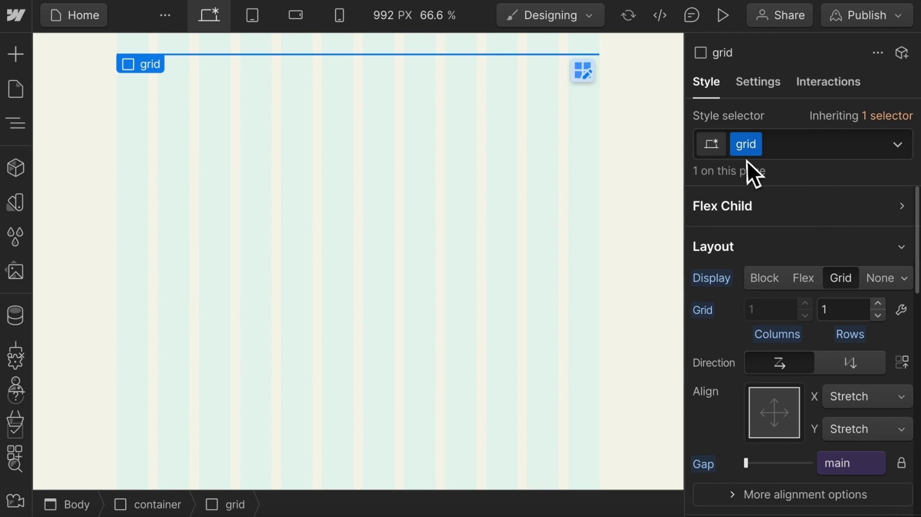
Replace the block's grid class with work_header and add grid as a combo class
{"action": "left_click", "coordinate": [775, 149]}
{"action": "key", "text": "BackSpace"}
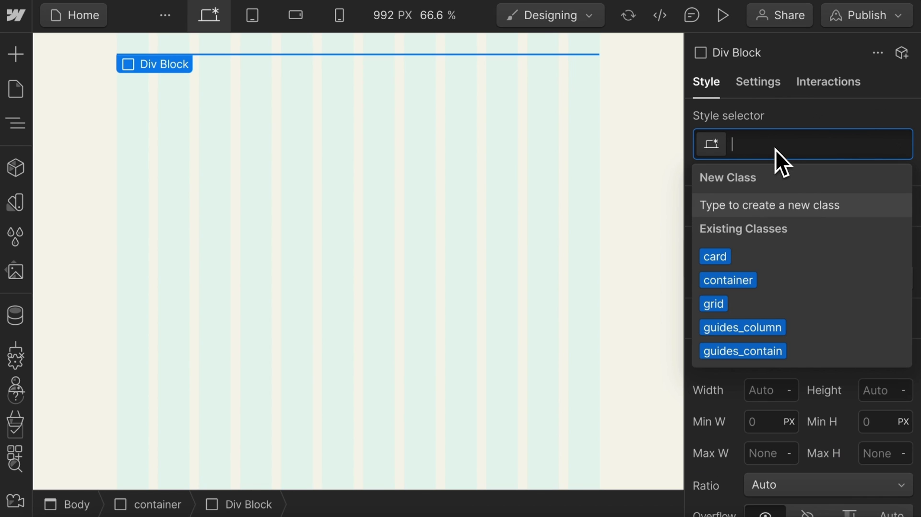
{"action": "type", "text": "work_header"}
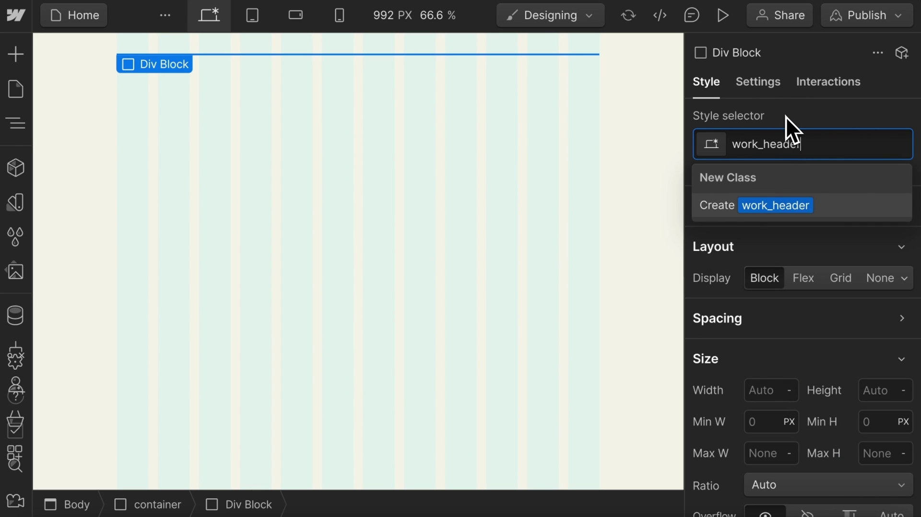
{"action": "key", "text": "Return"}
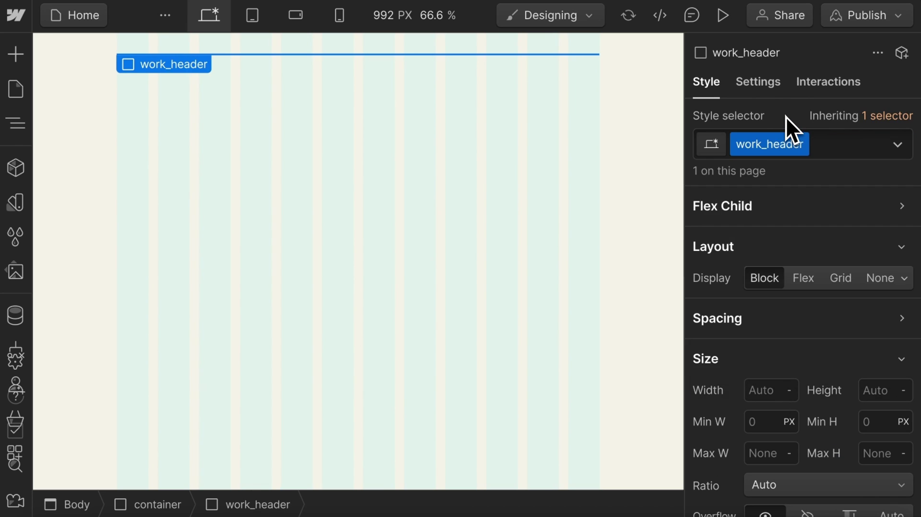
{"action": "type", "text": "grid"}
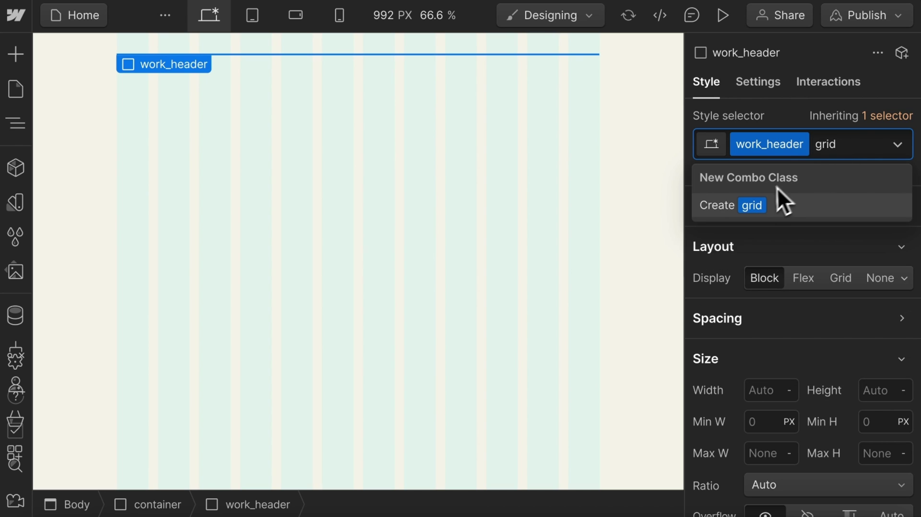
{"action": "left_click", "coordinate": [766, 196]}
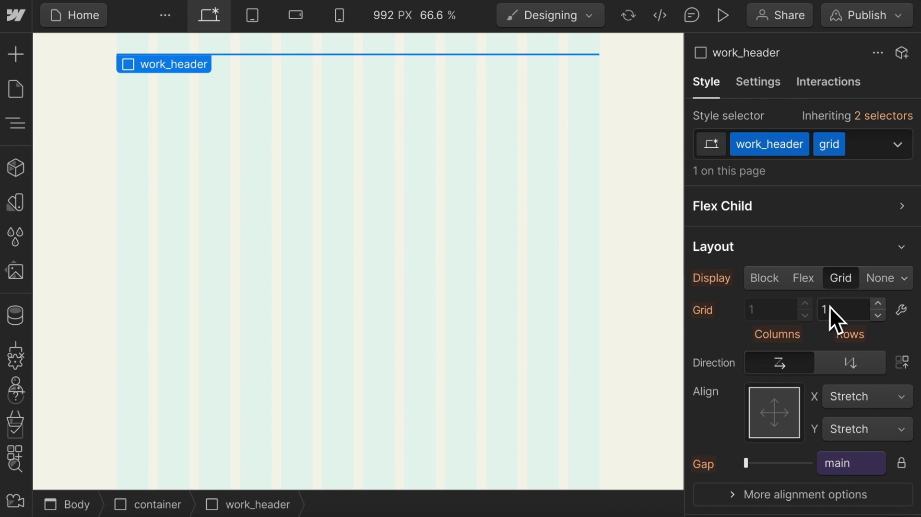
Change the combo class's column template to repeat(3, minmax(0, 1fr))
{"action": "scroll", "coordinate": [827, 316], "scroll_direction": "down", "scroll_amount": 1}
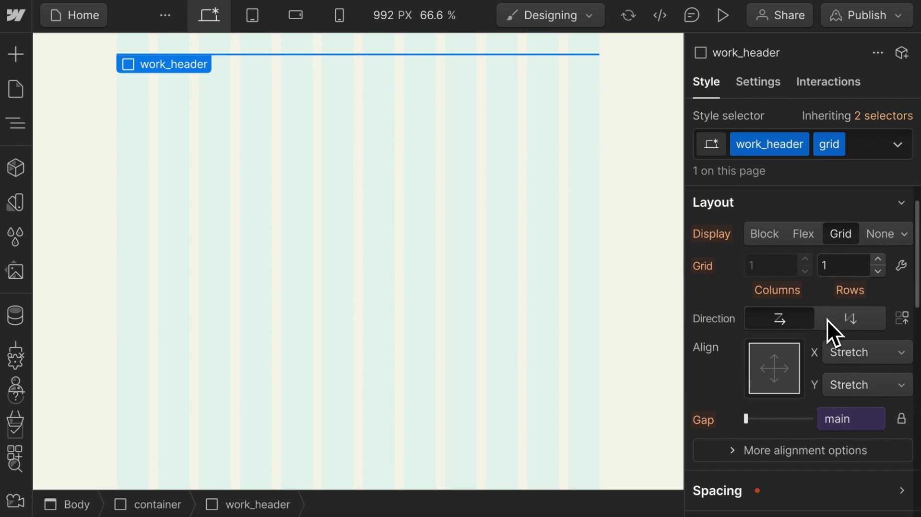
{"action": "left_click", "coordinate": [896, 265]}
{"action": "left_click", "coordinate": [761, 222]}
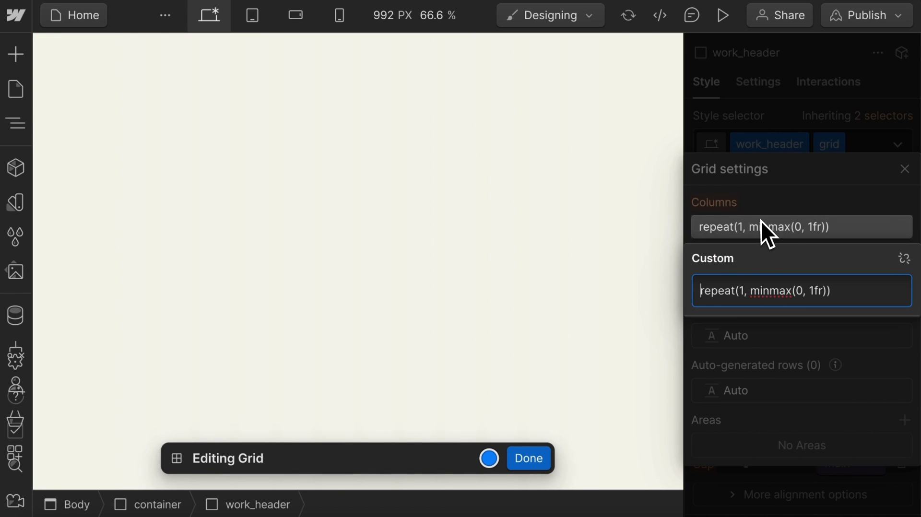
{"action": "left_click", "coordinate": [747, 290]}
{"action": "key", "text": "BackSpace"}
{"action": "type", "text": "3"}
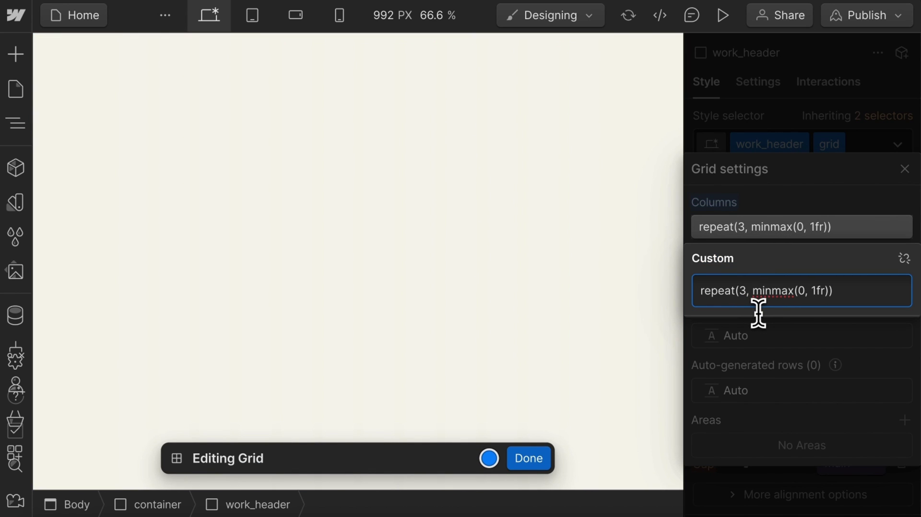
{"action": "left_click", "coordinate": [834, 107]}
{"action": "left_click", "coordinate": [834, 107]}
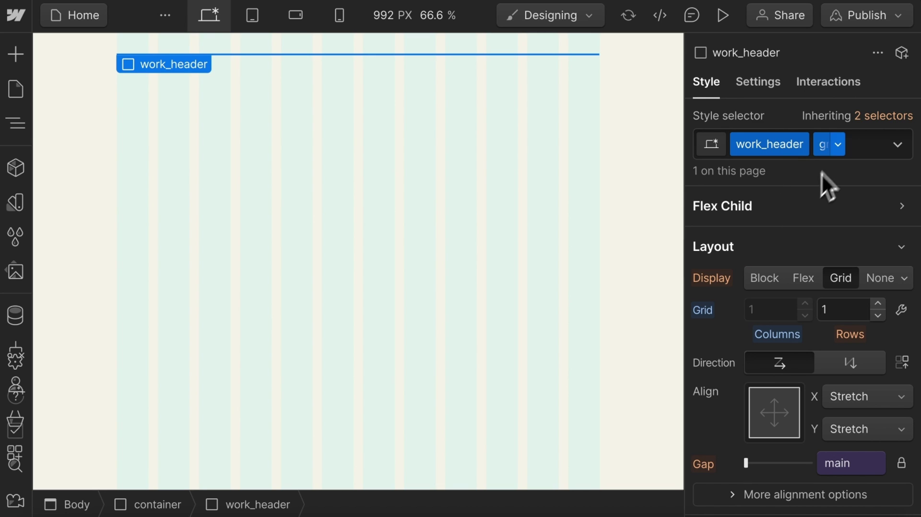
Insert a Div Block classed work_title inside work_header and set its width to 100%
{"action": "key", "text": "ctrl+k"}
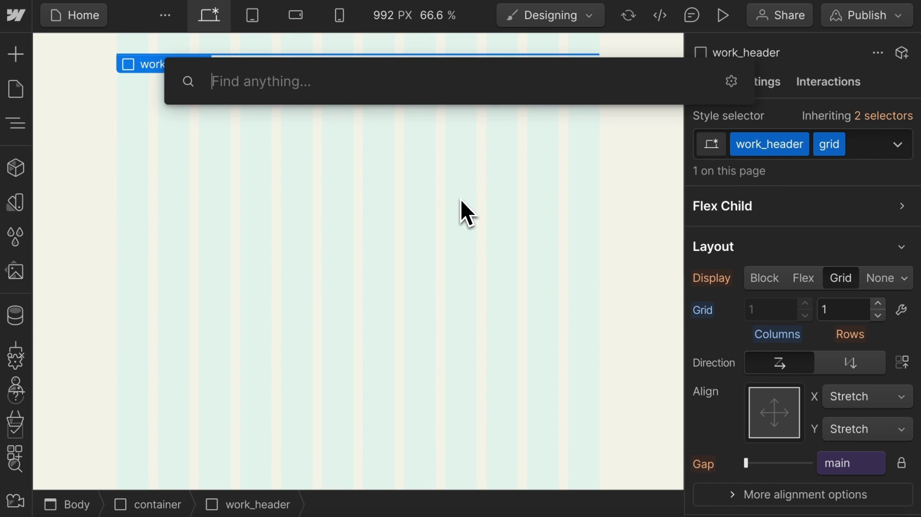
{"action": "type", "text": "div"}
{"action": "key", "text": "Return"}
{"action": "key", "text": "ctrl+Return"}
{"action": "type", "text": "wor"}
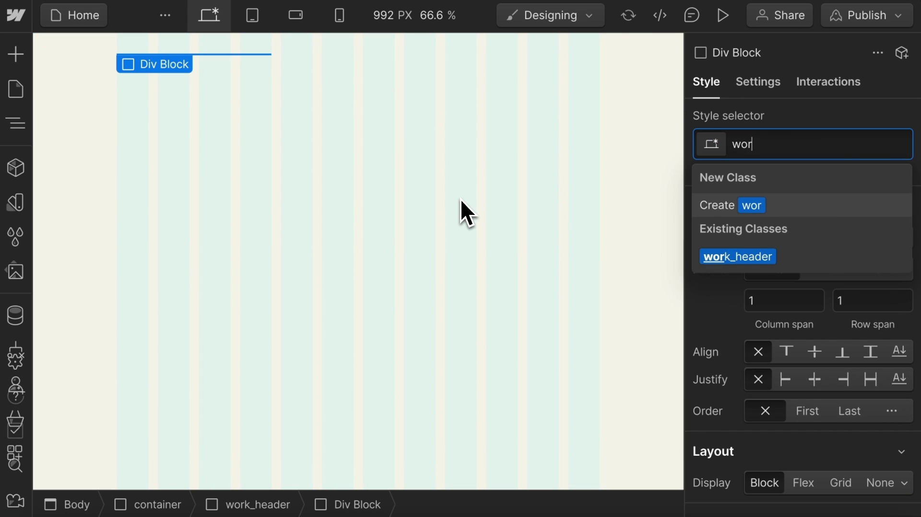
{"action": "type", "text": "k_title"}
{"action": "key", "text": "Return"}
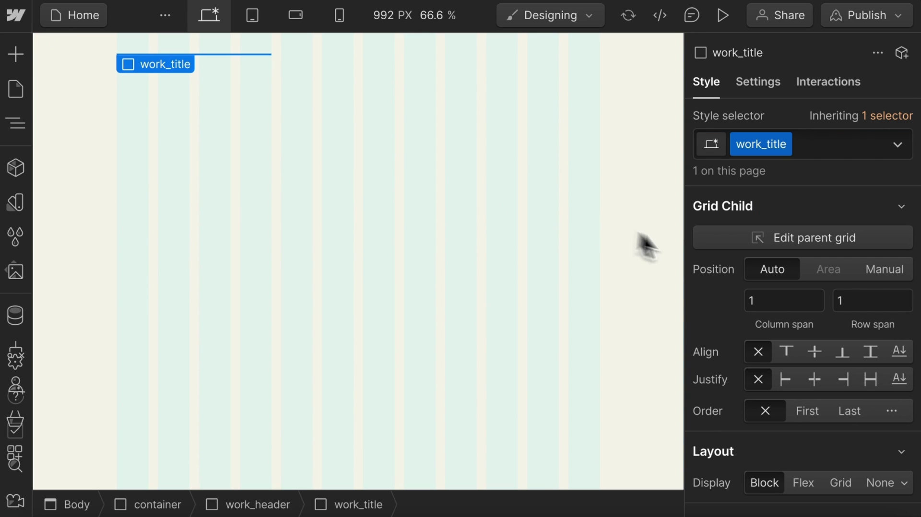
{"action": "scroll", "coordinate": [778, 279], "scroll_direction": "down", "scroll_amount": 3}
{"action": "scroll", "coordinate": [778, 279], "scroll_direction": "down", "scroll_amount": 2}
{"action": "left_click", "coordinate": [763, 391]}
{"action": "type", "text": "100"}
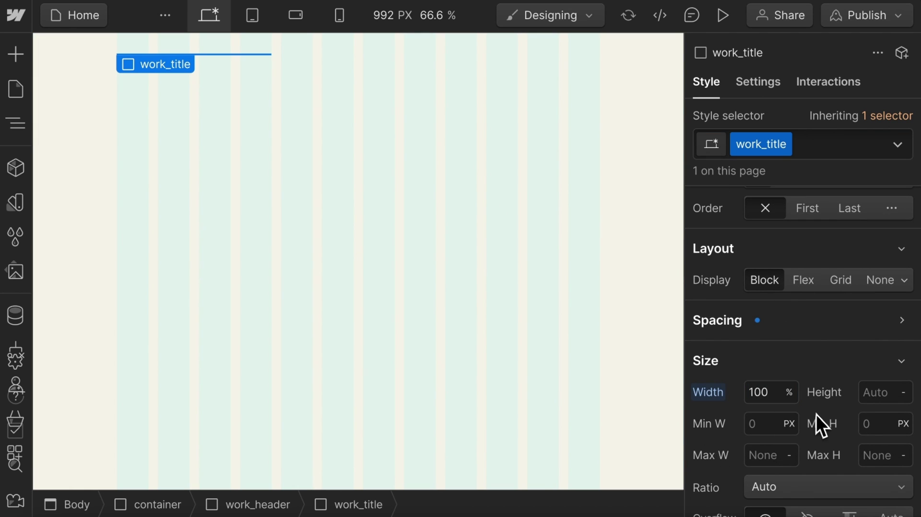
Add the Title and Paragraph components, then align work_header's grid items bottom-left
{"action": "key", "text": "ctrl+e"}
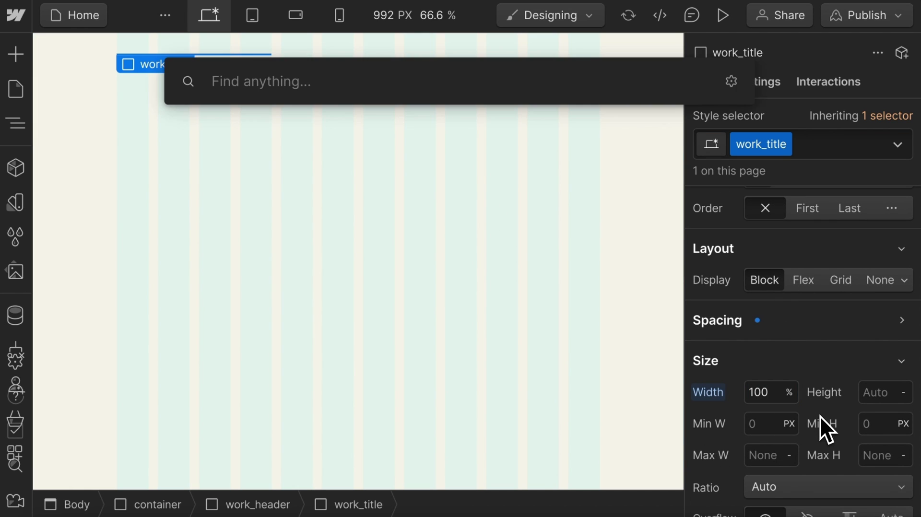
{"action": "type", "text": "titl"}
{"action": "left_click", "coordinate": [370, 187]}
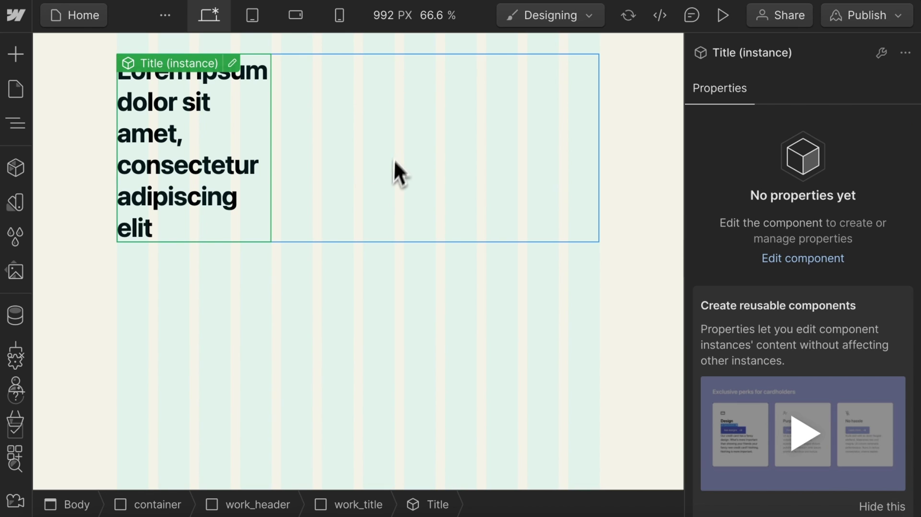
{"action": "left_click", "coordinate": [374, 127]}
{"action": "key", "text": "ctrl+e"}
{"action": "type", "text": "para"}
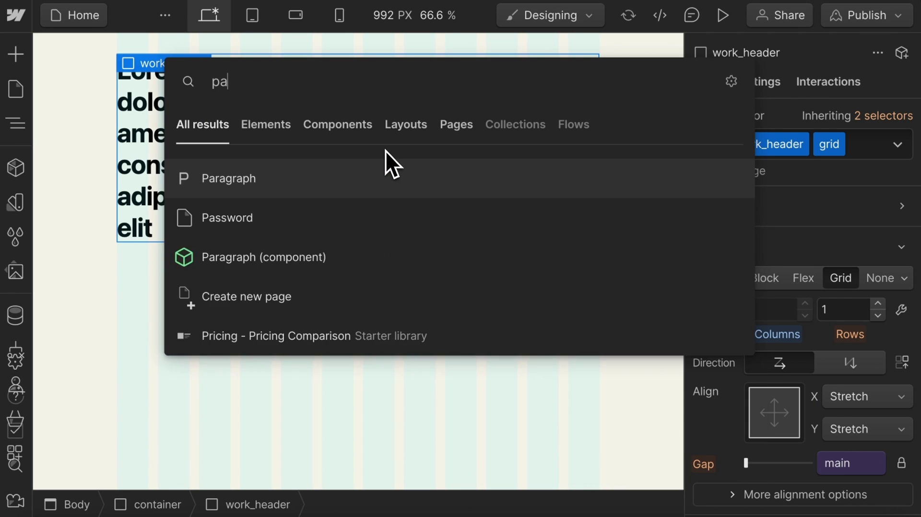
{"action": "left_click", "coordinate": [326, 216]}
{"action": "left_click", "coordinate": [503, 152]}
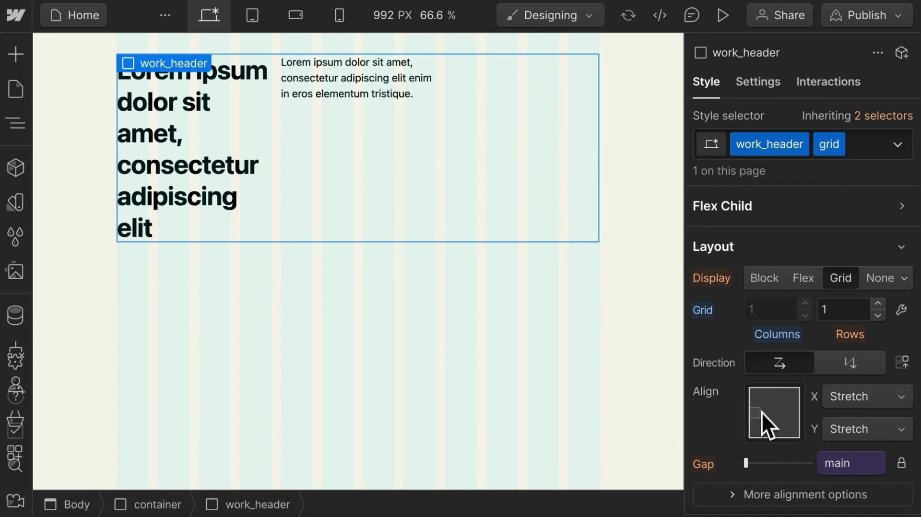
{"action": "left_click", "coordinate": [756, 435]}
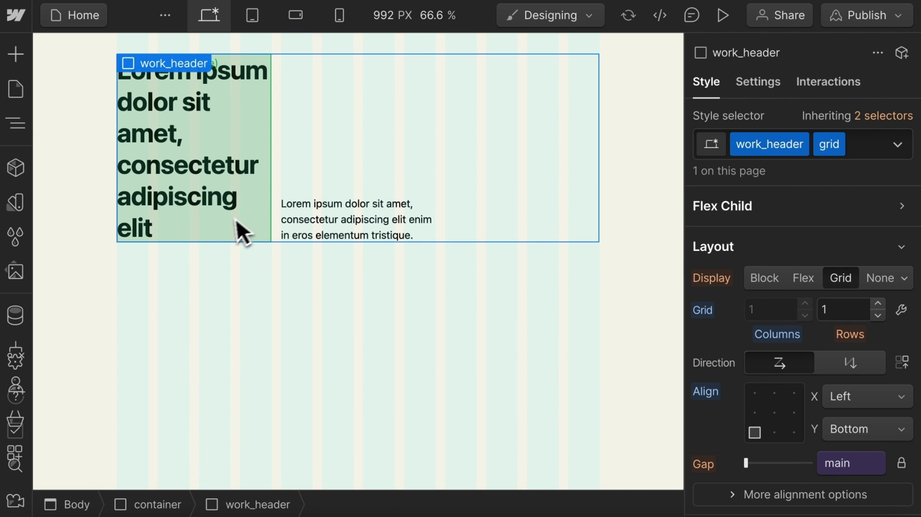
Make the heading's work_title wrapper span 2 grid columns
{"action": "left_click", "coordinate": [226, 228]}
{"action": "left_click", "coordinate": [225, 225]}
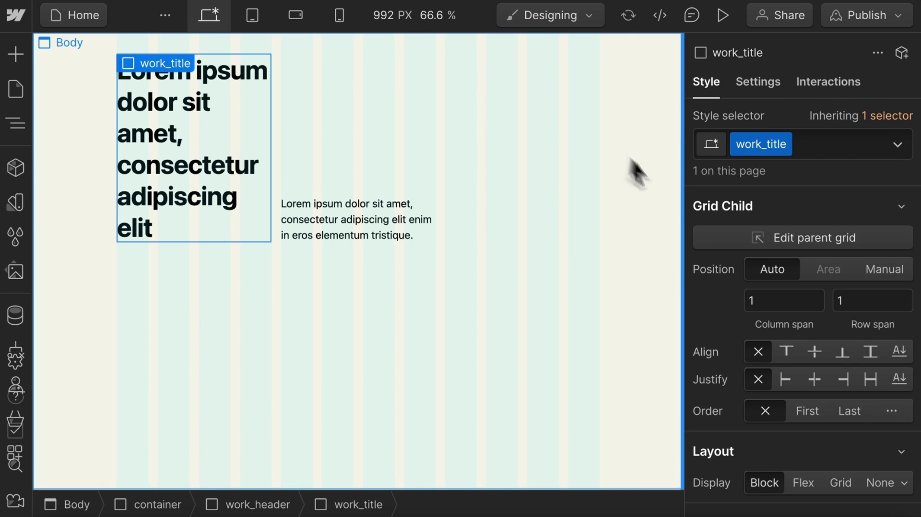
{"action": "left_click", "coordinate": [782, 302]}
{"action": "type", "text": "2"}
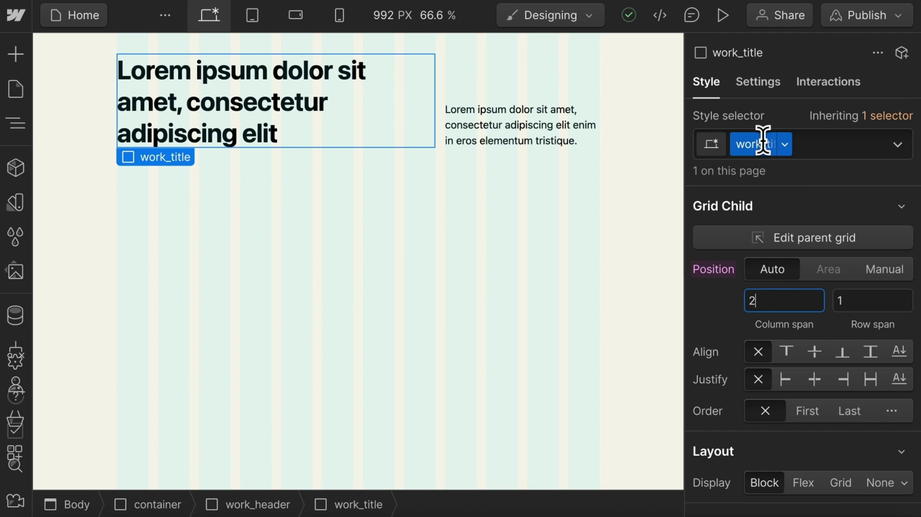
Add another Div Block to work_header and apply the work_title class to it
{"action": "left_click", "coordinate": [554, 75]}
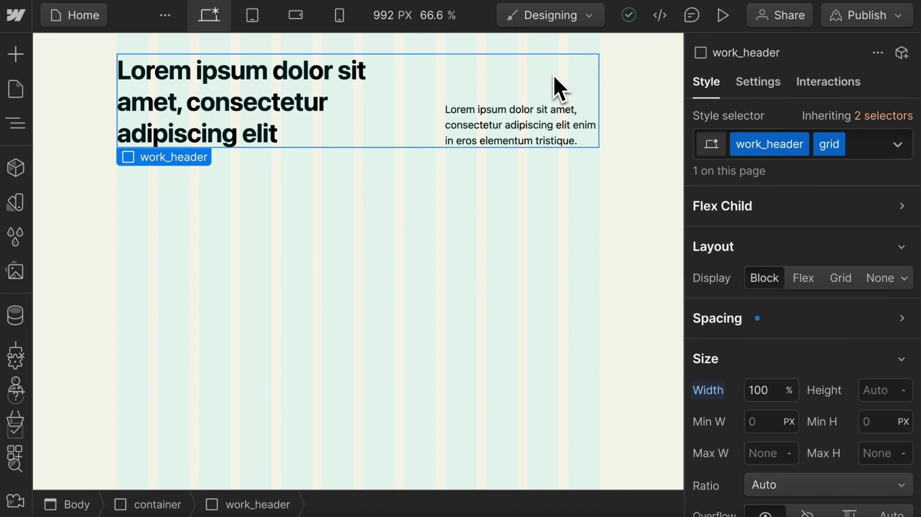
{"action": "key", "text": "ctrl+e"}
{"action": "type", "text": "d"}
{"action": "key", "text": "Return"}
{"action": "key", "text": "ctrl+Return"}
{"action": "type", "text": "work"}
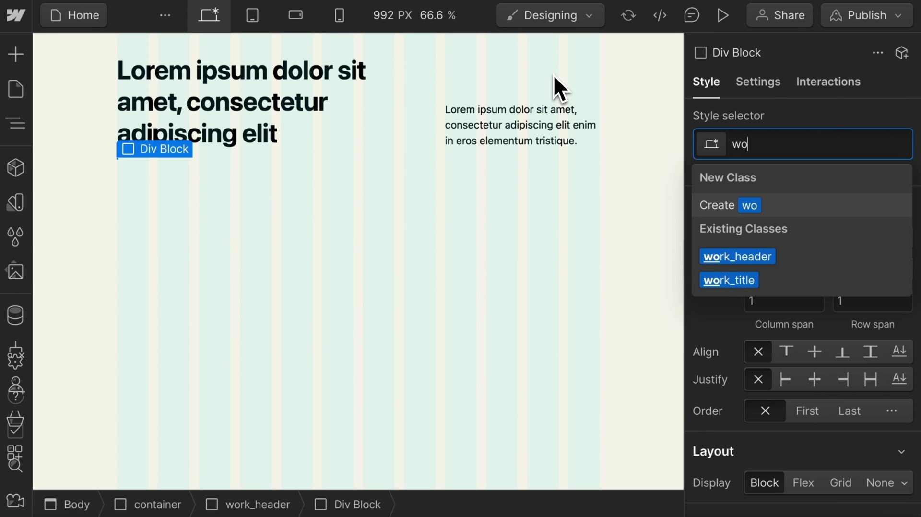
{"action": "left_click", "coordinate": [739, 280]}
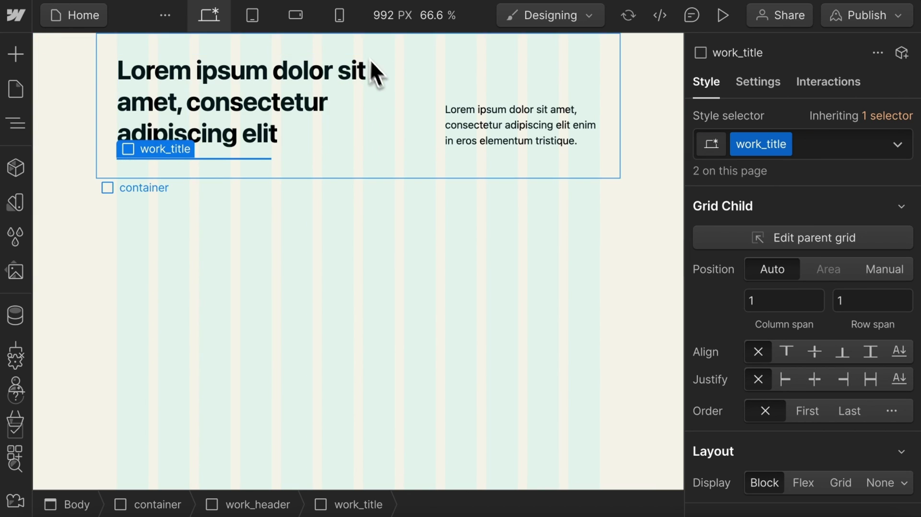
At the tablet breakpoint, set the heading's work_title column span to 3
{"action": "left_click", "coordinate": [259, 23]}
{"action": "left_click", "coordinate": [345, 98]}
{"action": "left_click", "coordinate": [345, 98]}
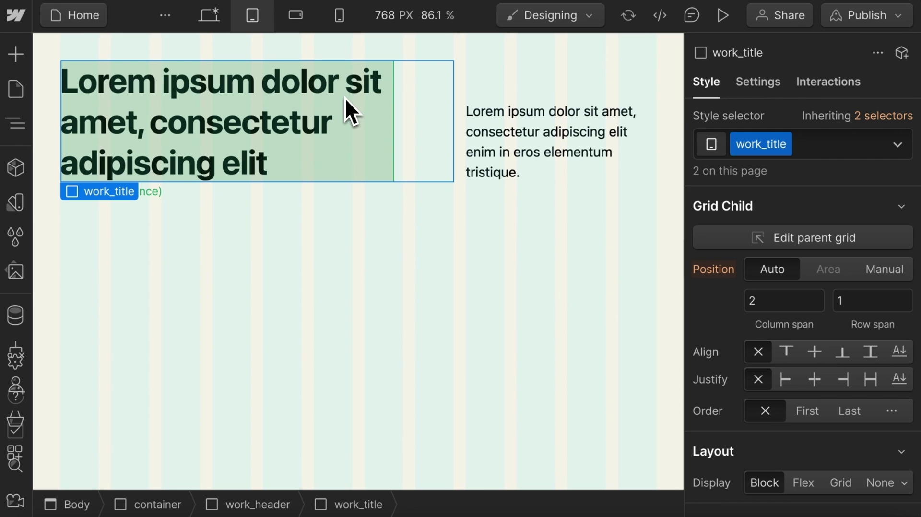
{"action": "left_click", "coordinate": [767, 302]}
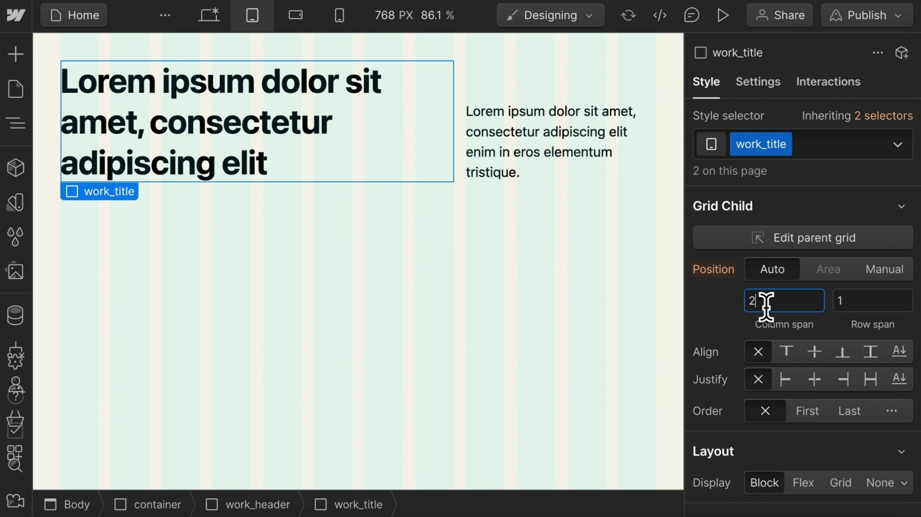
{"action": "type", "text": "3"}
Locate the empty second work_title div in the Navigator and reset its grid position
{"action": "left_click", "coordinate": [239, 239]}
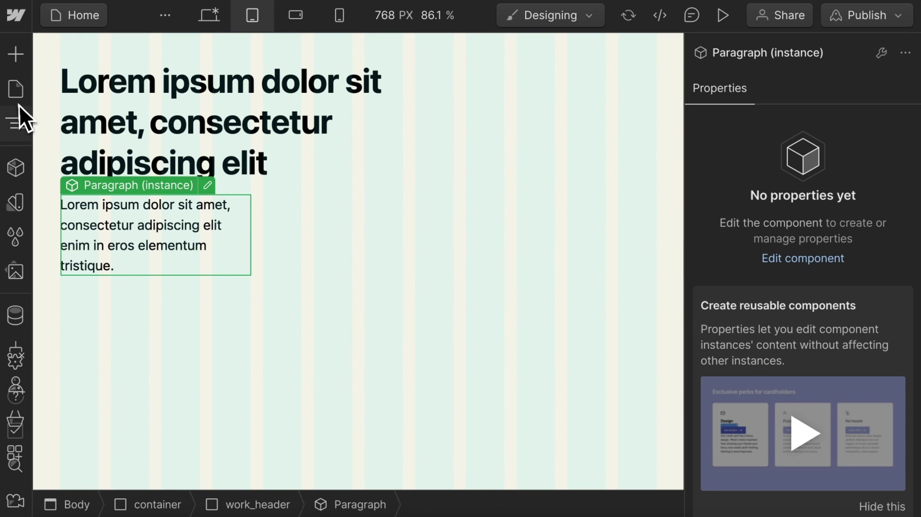
{"action": "left_click", "coordinate": [18, 123]}
{"action": "left_click", "coordinate": [120, 252]}
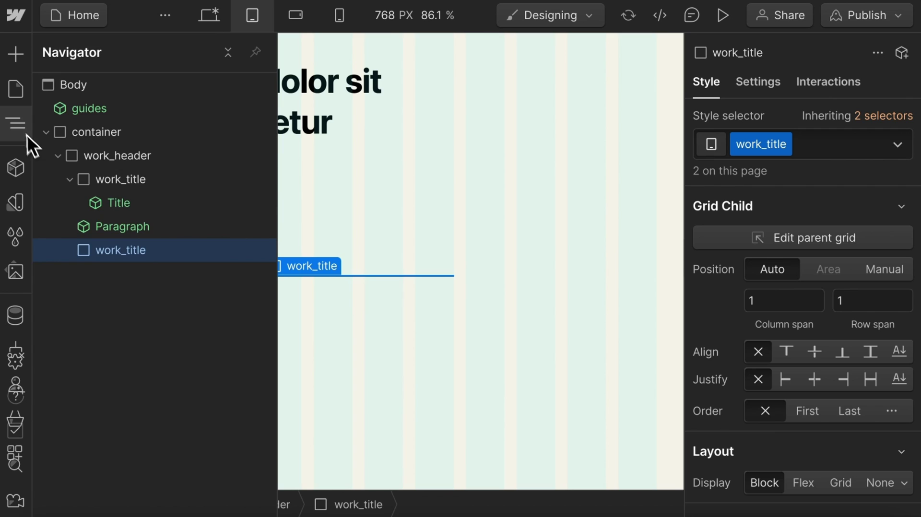
{"action": "left_click", "coordinate": [27, 135]}
{"action": "left_click", "coordinate": [772, 300]}
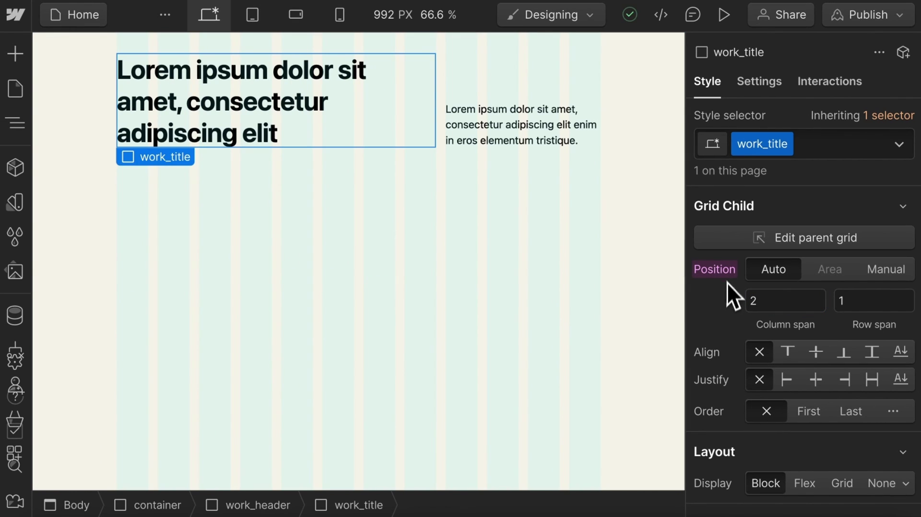
{"action": "left_click", "coordinate": [715, 271]}
Reset work_title's Position and add a custom grid-column-end: span 2 property
{"action": "left_click", "coordinate": [718, 295]}
{"action": "scroll", "coordinate": [722, 335], "scroll_direction": "down", "scroll_amount": 10}
{"action": "left_click", "coordinate": [729, 391]}
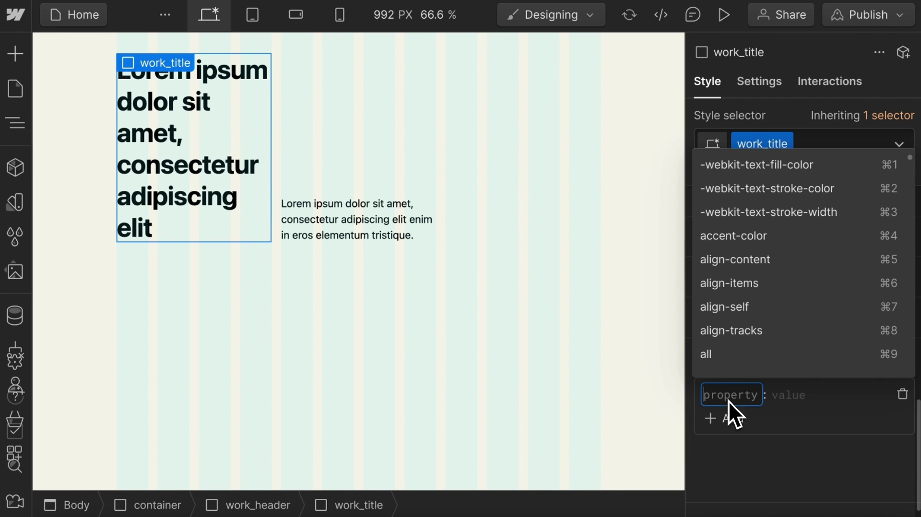
{"action": "type", "text": "grid-c"}
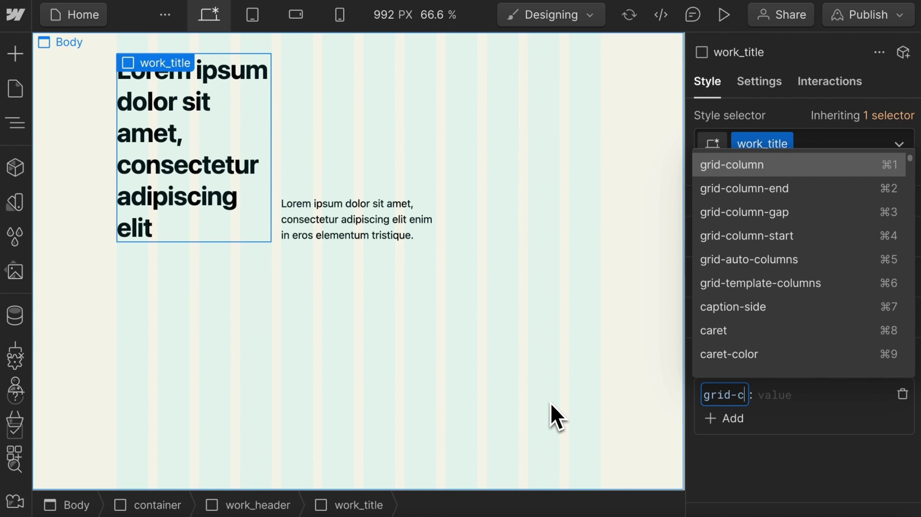
{"action": "type", "text": "olumn-end"}
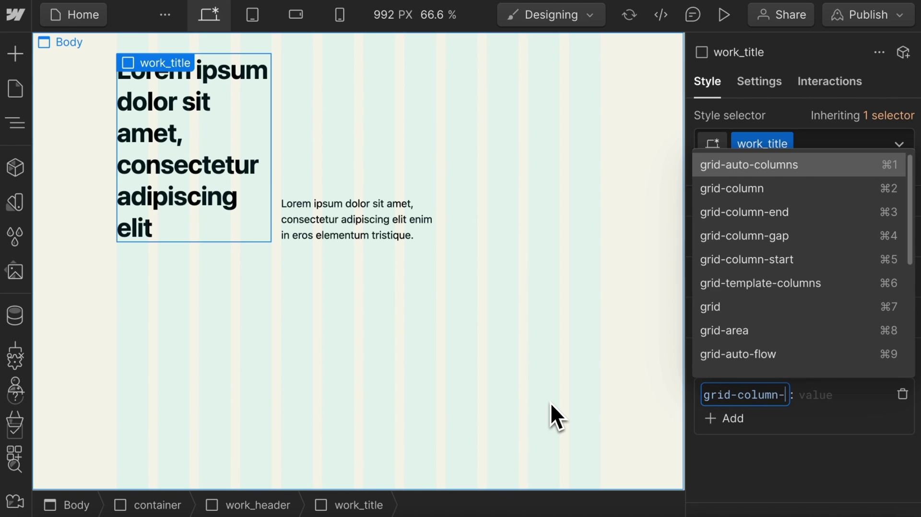
{"action": "key", "text": "Return"}
{"action": "type", "text": "span"}
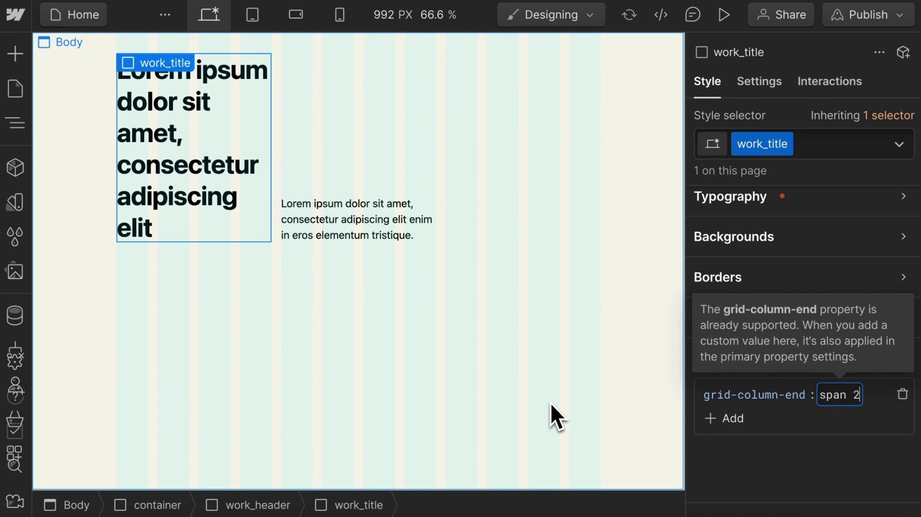
{"action": "type", "text": " 2"}
{"action": "key", "text": "Return"}
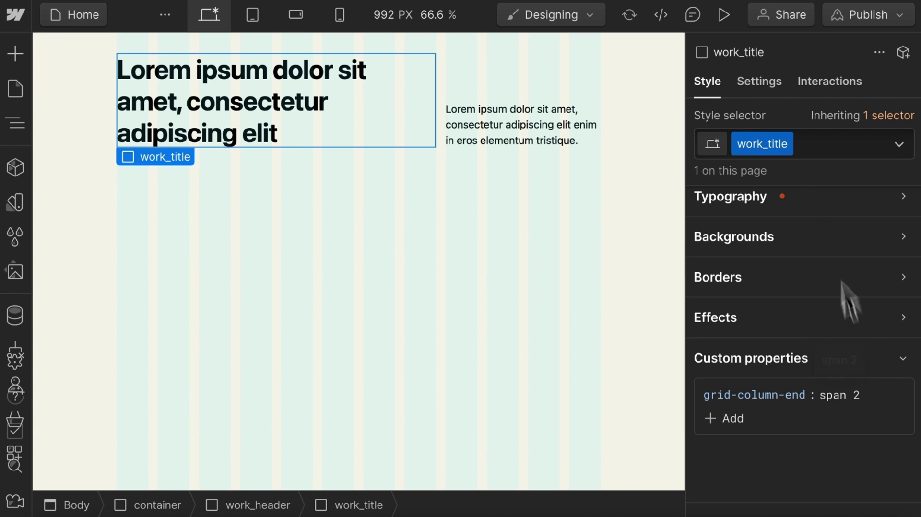
At the tablet breakpoint, change work_title's grid-column-end to span 3
{"action": "left_click", "coordinate": [271, 19]}
{"action": "left_click", "coordinate": [838, 394]}
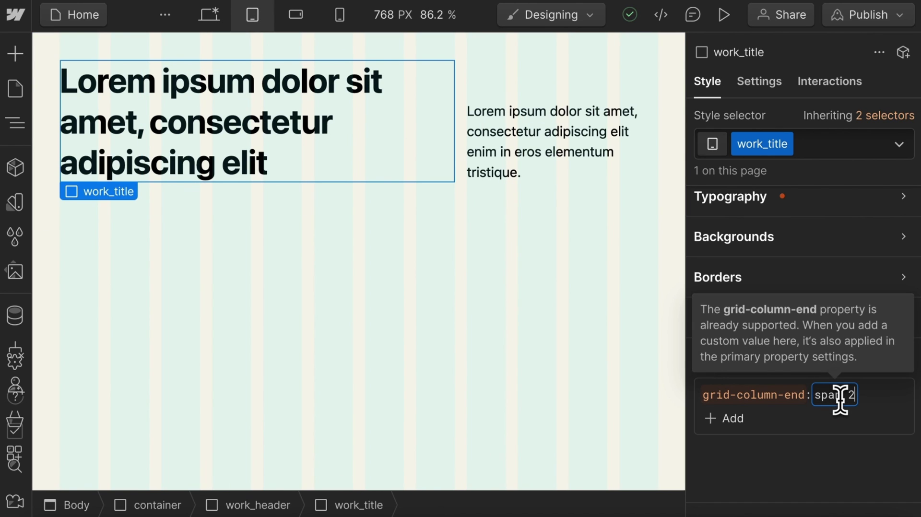
{"action": "key", "text": "BackSpace"}
{"action": "type", "text": "3"}
{"action": "key", "text": "Return"}
Back on desktop, insert a Div Block into the container with a new col class
{"action": "left_click", "coordinate": [209, 14]}
{"action": "left_click", "coordinate": [357, 161]}
{"action": "key", "text": "ctrl+e"}
{"action": "type", "text": "d"}
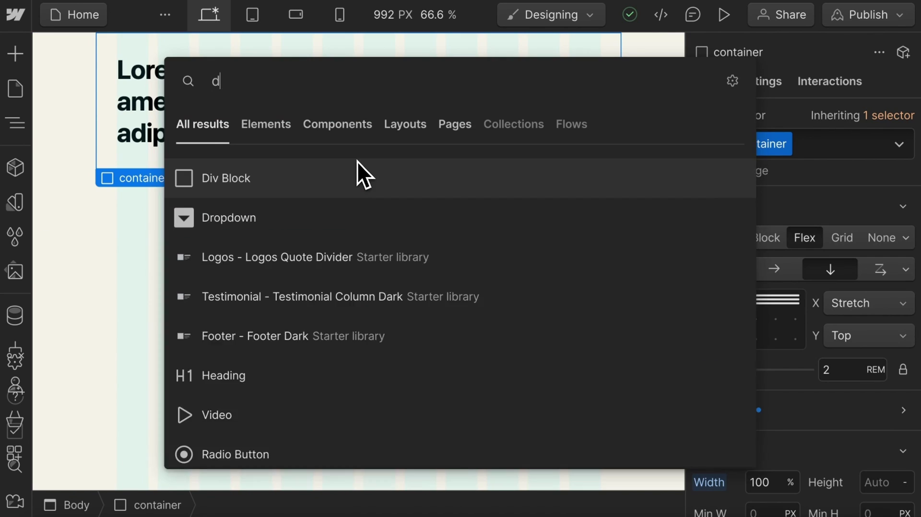
{"action": "type", "text": "iv"}
{"action": "key", "text": "Return"}
{"action": "key", "text": "ctrl+Return"}
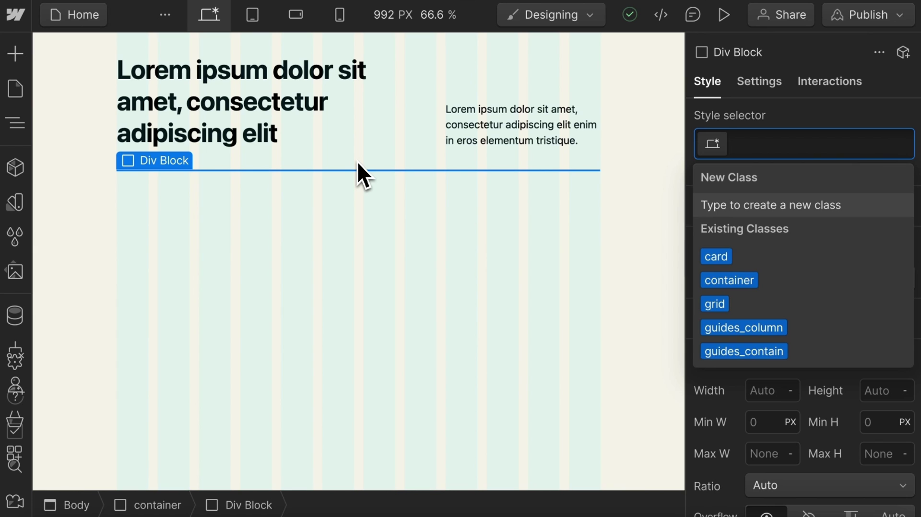
{"action": "type", "text": "col"}
{"action": "key", "text": "Return"}
{"action": "key", "text": "Escape"}
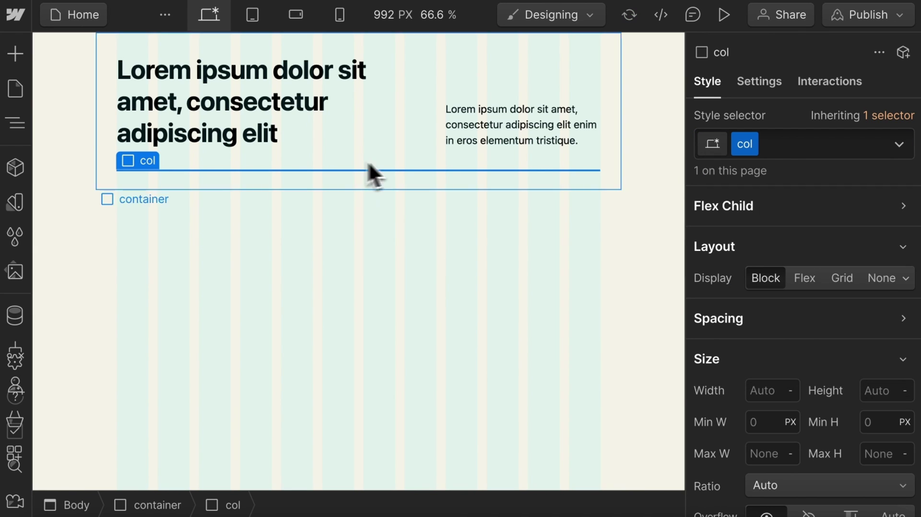
Paste col's custom grid properties: column and row start auto, end span 1
{"action": "scroll", "coordinate": [746, 221], "scroll_direction": "down", "scroll_amount": 10}
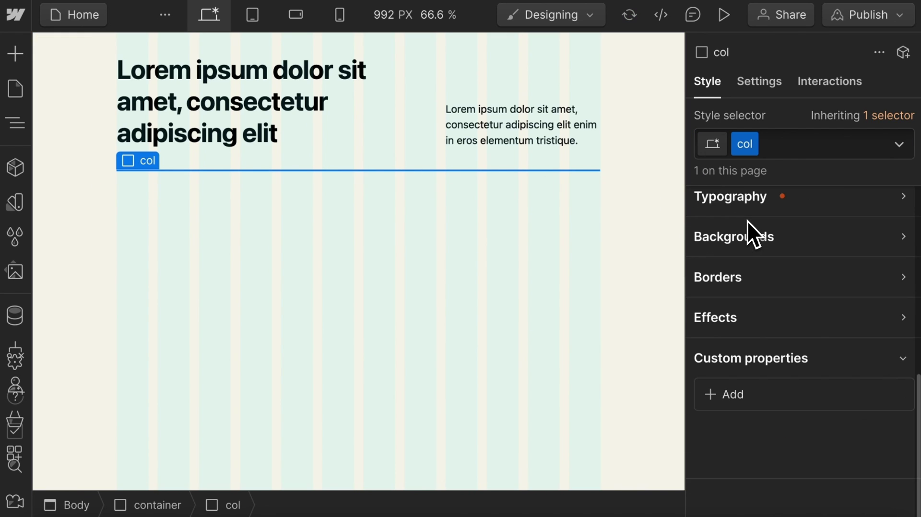
{"action": "left_click", "coordinate": [741, 405]}
{"action": "key", "text": "ctrl+v"}
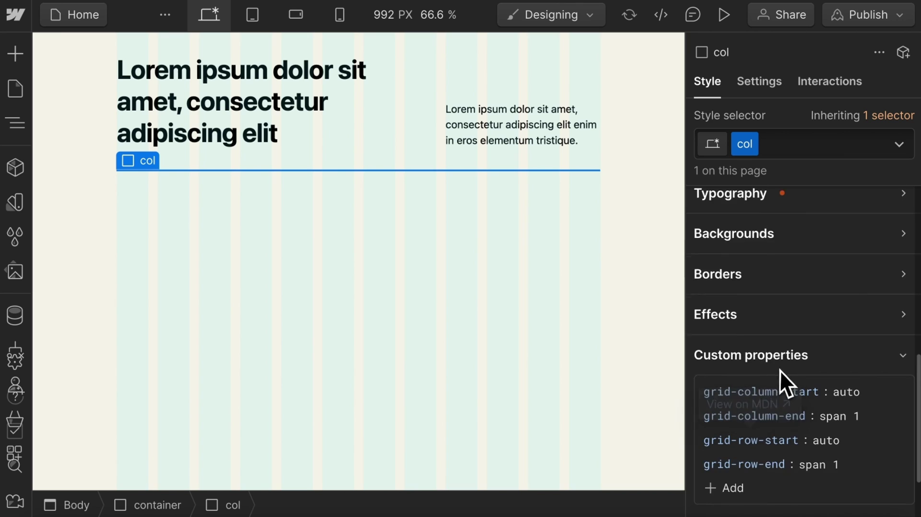
{"action": "scroll", "coordinate": [780, 369], "scroll_direction": "down", "scroll_amount": 2}
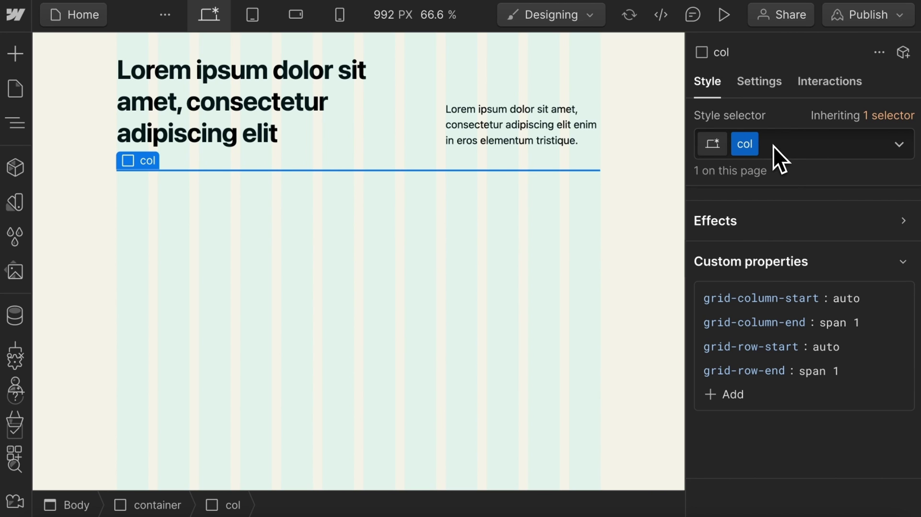
Remove work_title's old grid-column-end, add combo class col, and set grid-column-end to span 2
{"action": "left_click", "coordinate": [392, 123]}
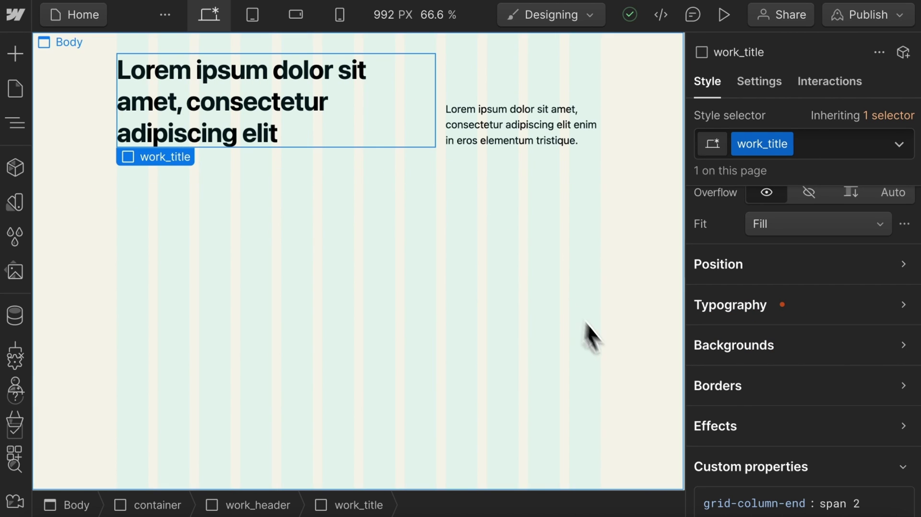
{"action": "scroll", "coordinate": [785, 439], "scroll_direction": "down", "scroll_amount": 3}
{"action": "left_click", "coordinate": [902, 371]}
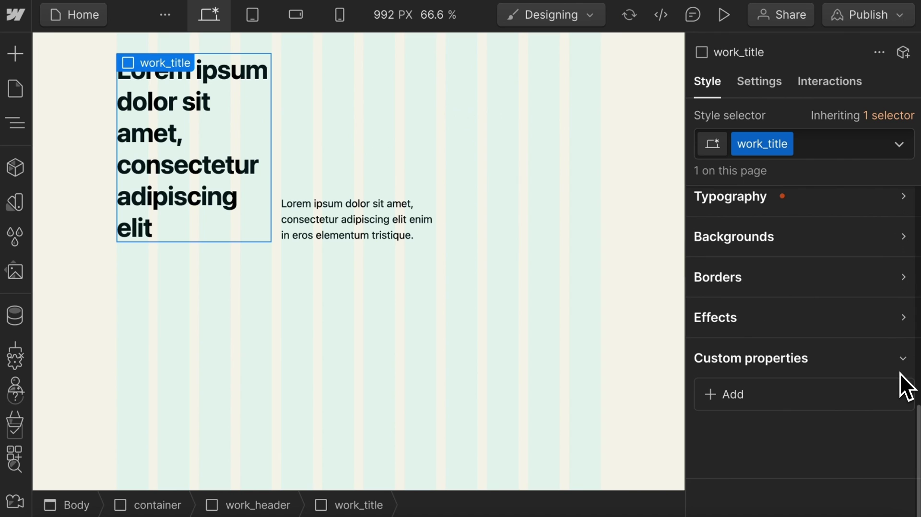
{"action": "left_click", "coordinate": [834, 145]}
{"action": "type", "text": "col"}
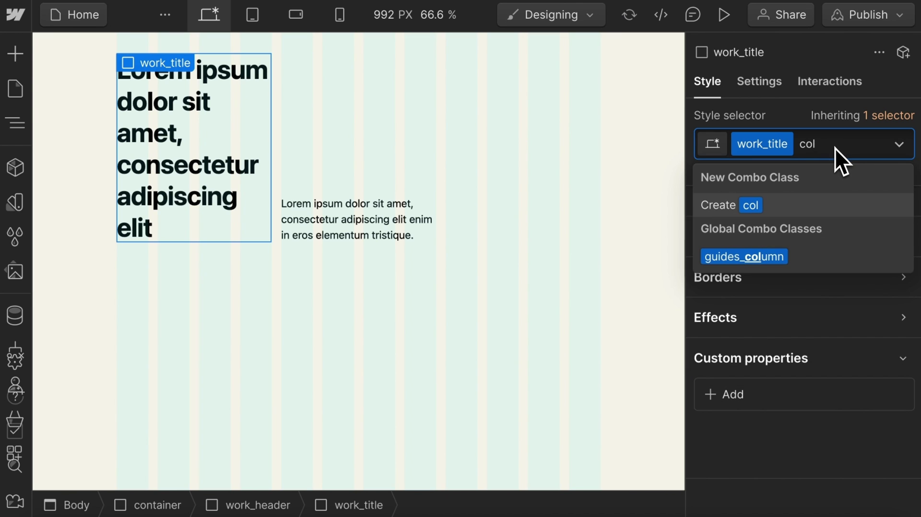
{"action": "key", "text": "Return"}
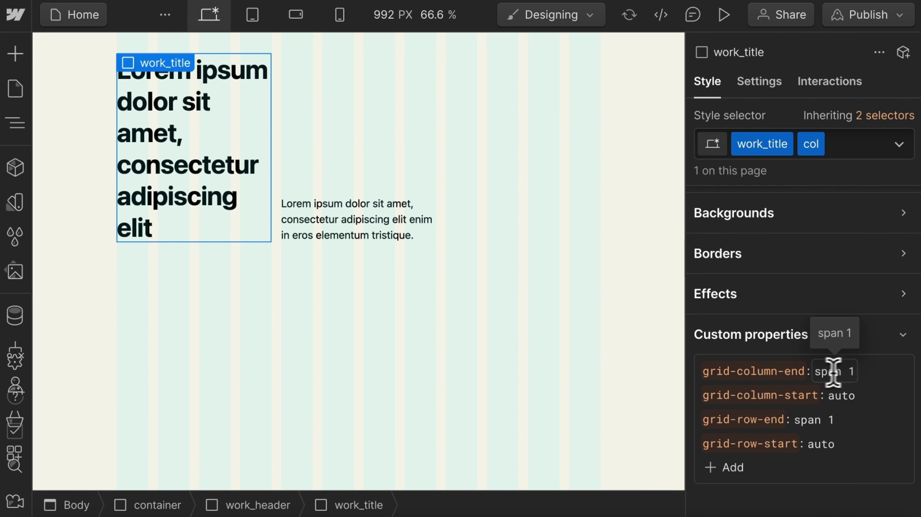
{"action": "left_click", "coordinate": [850, 371]}
{"action": "type", "text": "2"}
{"action": "key", "text": "Return"}
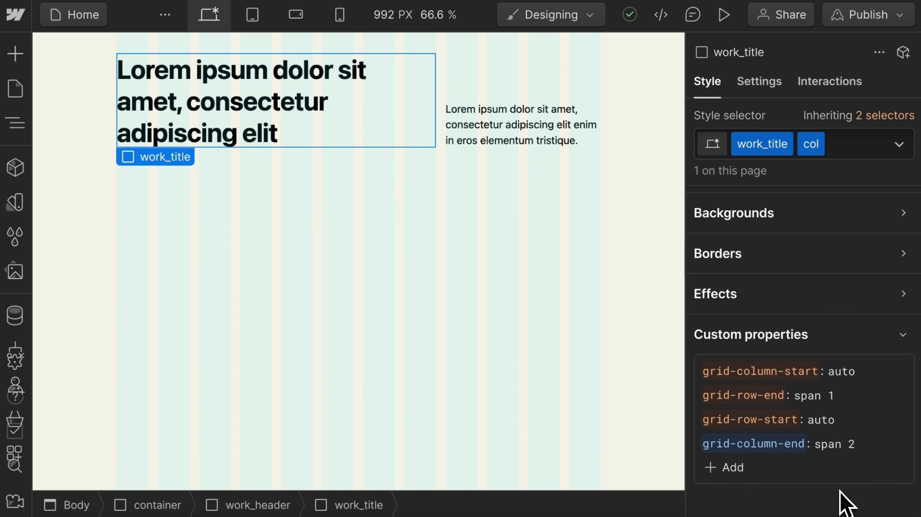
Try the heading's grid-column-start at 2, then reset it to auto
{"action": "left_click", "coordinate": [838, 371]}
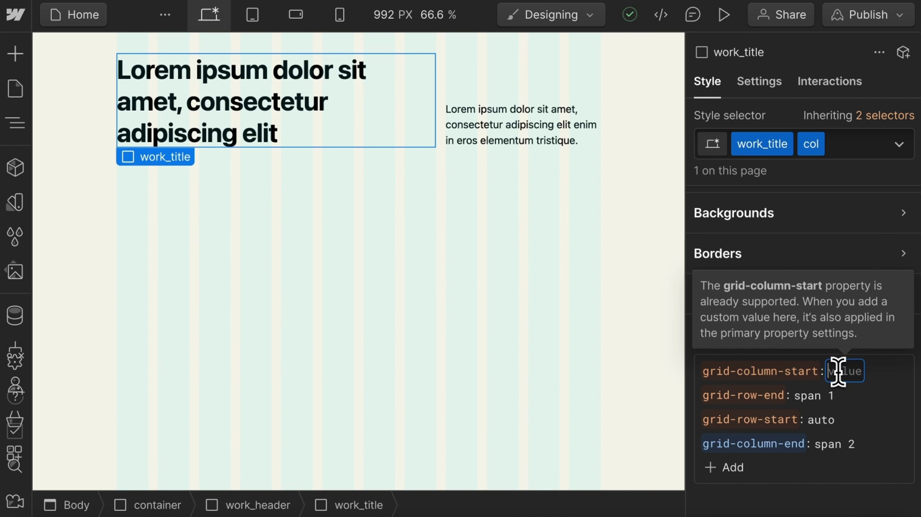
{"action": "type", "text": "2"}
{"action": "key", "text": "Return"}
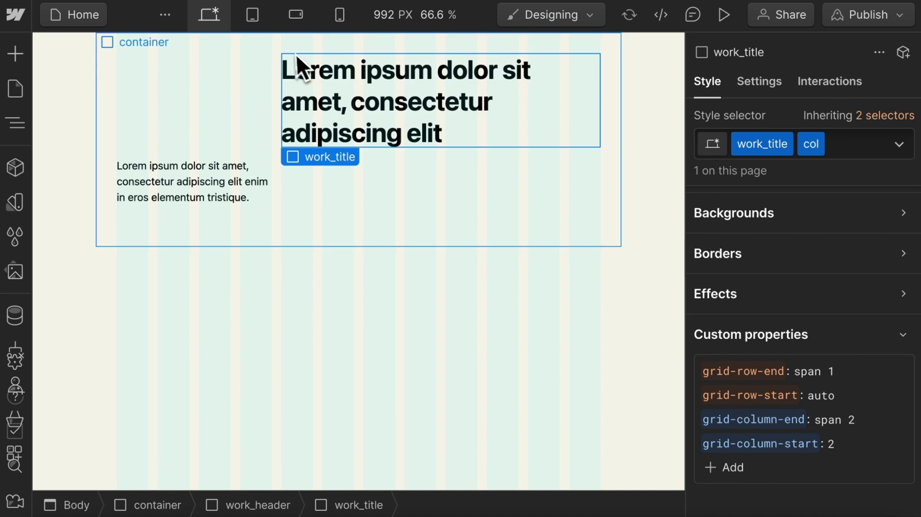
{"action": "left_click", "coordinate": [832, 444]}
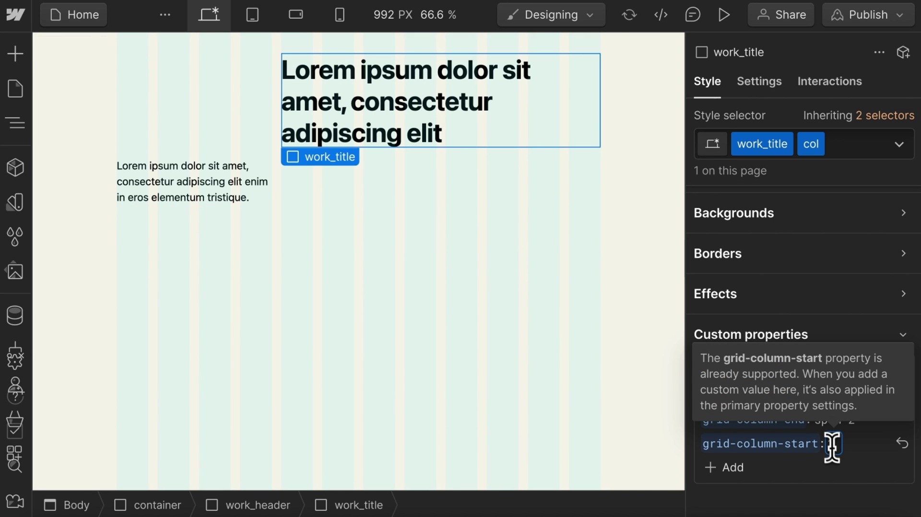
{"action": "type", "text": "auto"}
{"action": "key", "text": "Return"}
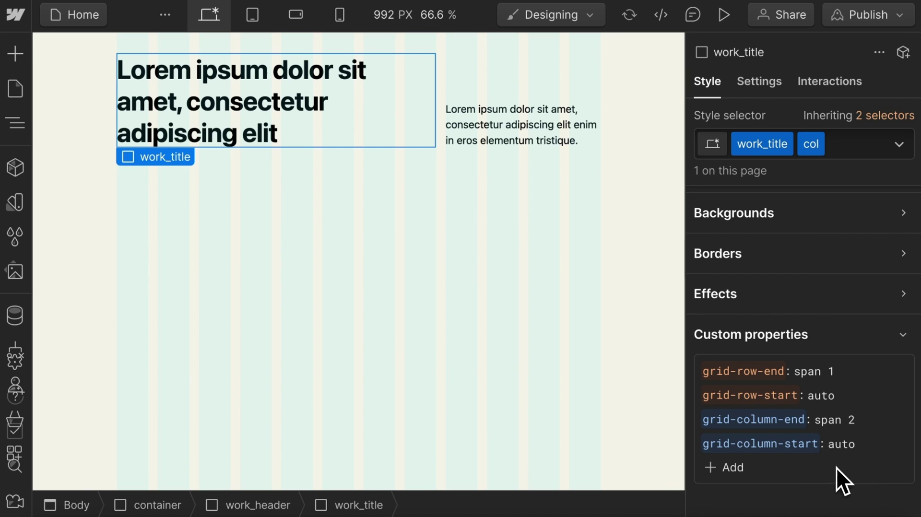
Insert a Div Block under container with the class work_cms_list
{"action": "key", "text": "z"}
{"action": "left_click", "coordinate": [217, 139]}
{"action": "key", "text": "ctrl+k"}
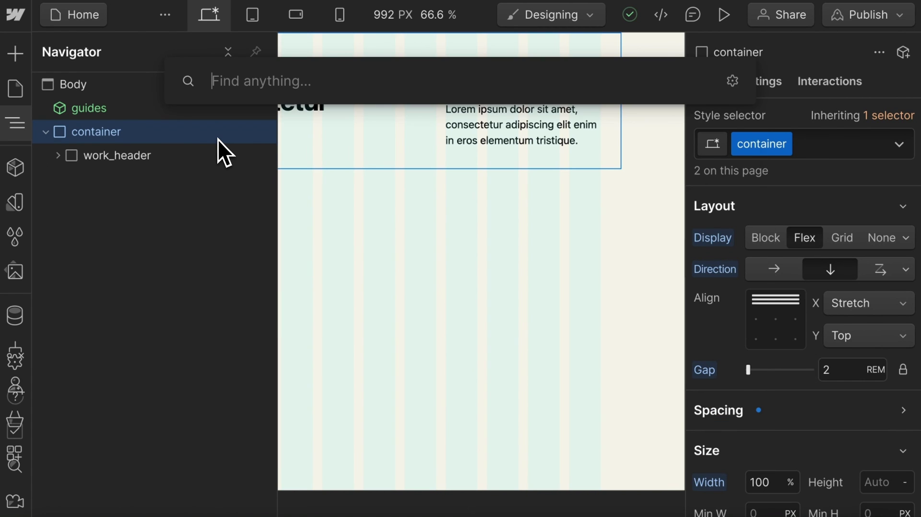
{"action": "type", "text": "div"}
{"action": "key", "text": "Return"}
{"action": "type", "text": "work"}
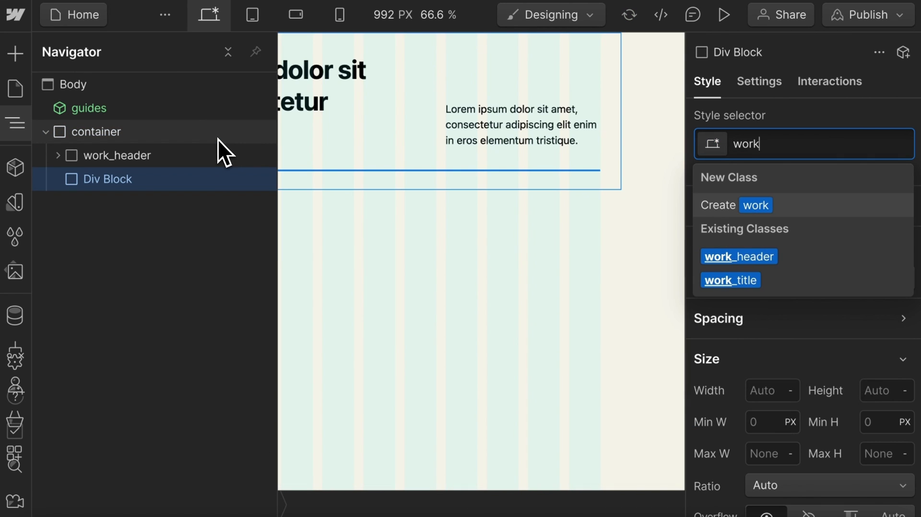
{"action": "type", "text": "_cms_list"}
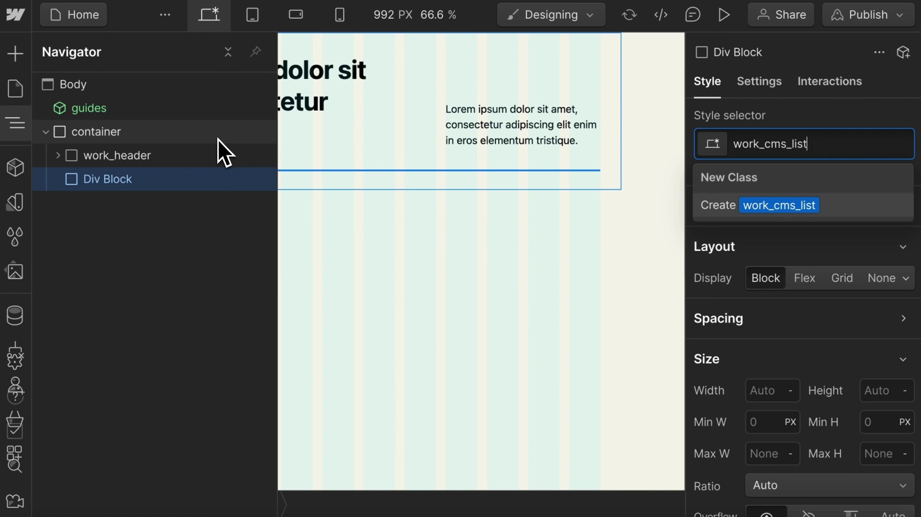
{"action": "key", "text": "Return"}
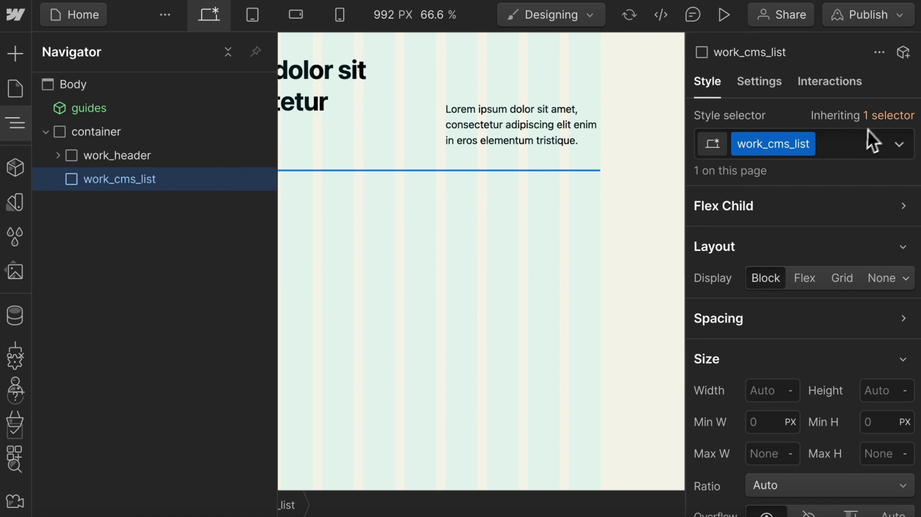
Add combo class grid to work_cms_list and set Columns to repeat(3, minmax(0, 1fr))
{"action": "left_click", "coordinate": [855, 144]}
{"action": "type", "text": "gr"}
{"action": "left_click", "coordinate": [736, 255]}
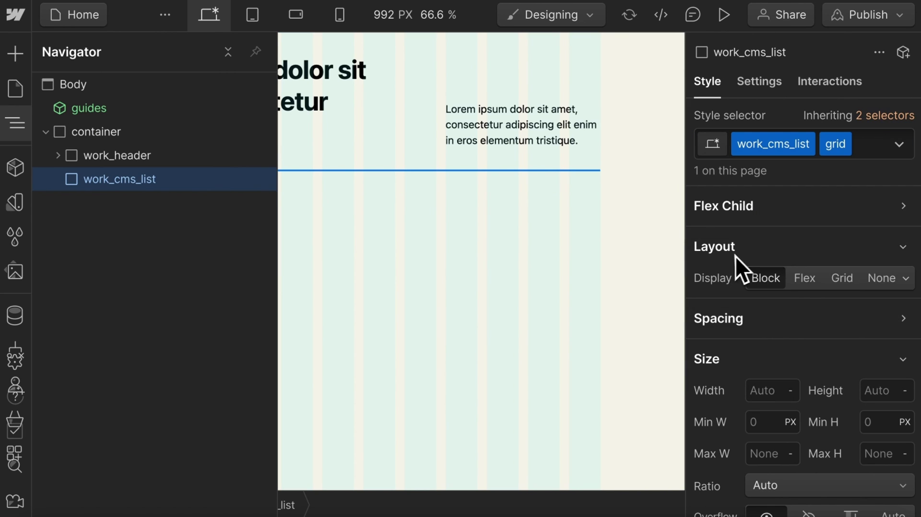
{"action": "left_click", "coordinate": [899, 310]}
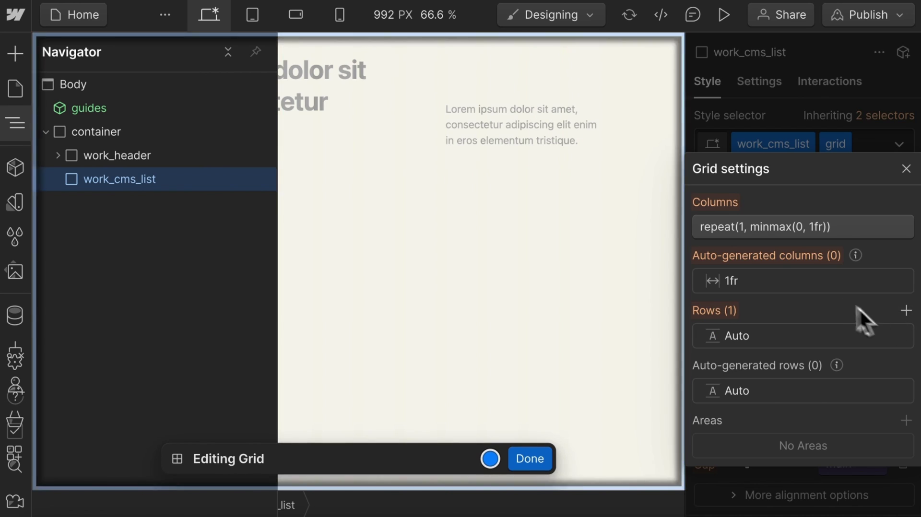
{"action": "left_click", "coordinate": [768, 229]}
{"action": "left_click", "coordinate": [747, 291]}
{"action": "key", "text": "BackSpace"}
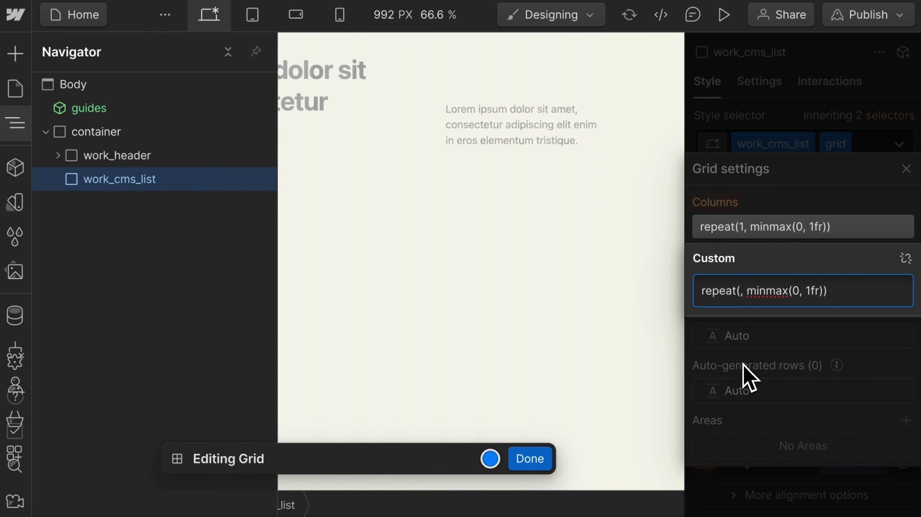
{"action": "type", "text": "3"}
{"action": "key", "text": "Return"}
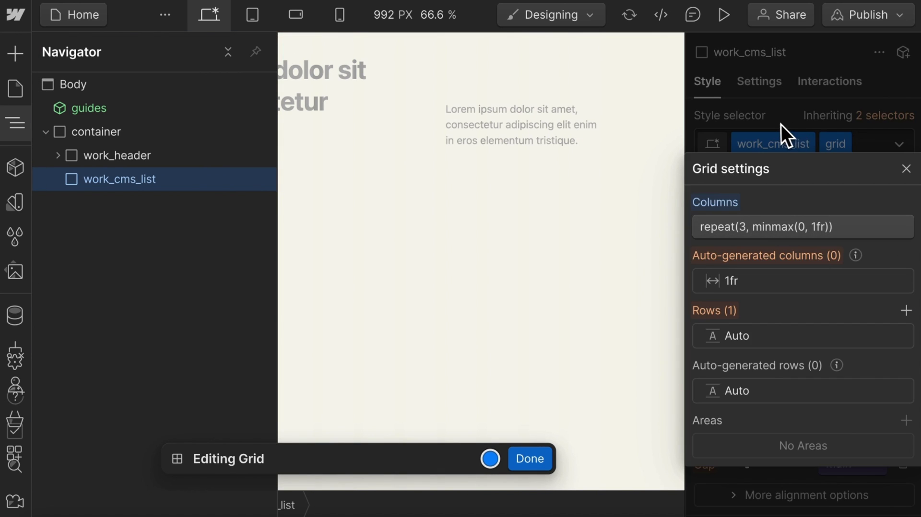
{"action": "left_click", "coordinate": [781, 130]}
{"action": "key", "text": "ctrl+k"}
Insert a Div Block in work_cms_list classed work_cms_item with combo class col
{"action": "type", "text": "div"}
{"action": "key", "text": "Return"}
{"action": "key", "text": "ctrl+Return"}
{"action": "type", "text": "w"}
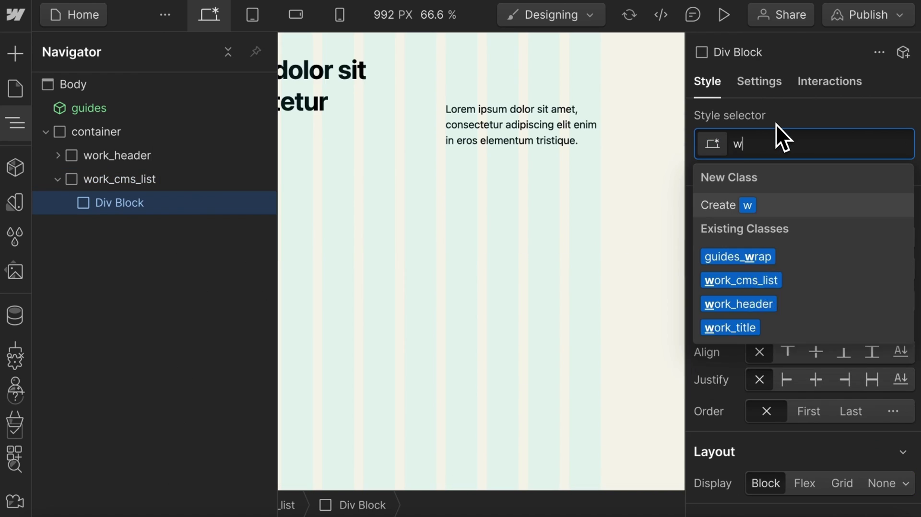
{"action": "type", "text": "ork_cms_item"}
{"action": "key", "text": "Return"}
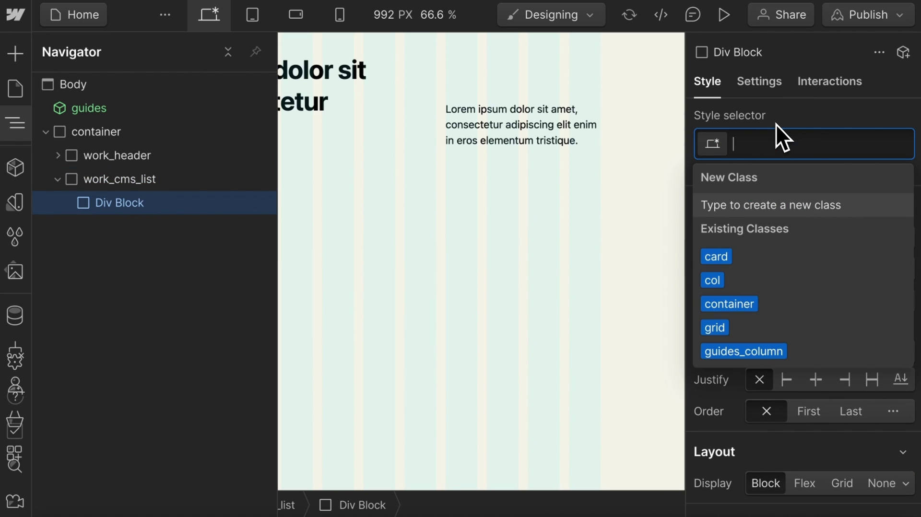
{"action": "type", "text": "co"}
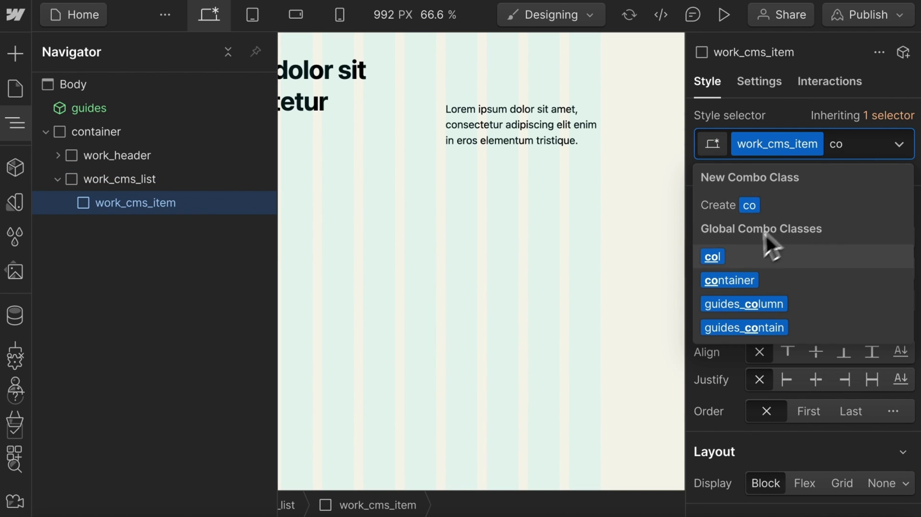
{"action": "left_click", "coordinate": [728, 255]}
Add a Card component inside work_cms_item, then duplicate the item
{"action": "key", "text": "ctrl+e"}
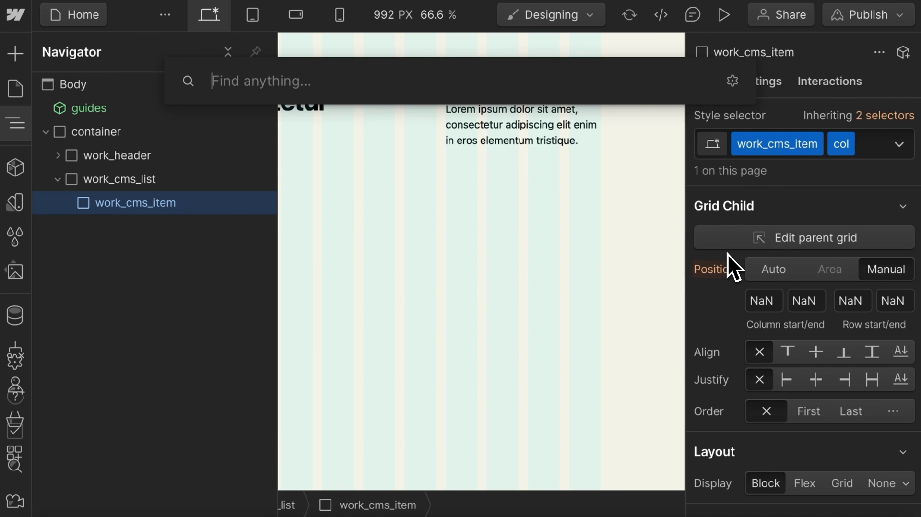
{"action": "type", "text": "card"}
{"action": "left_click", "coordinate": [380, 174]}
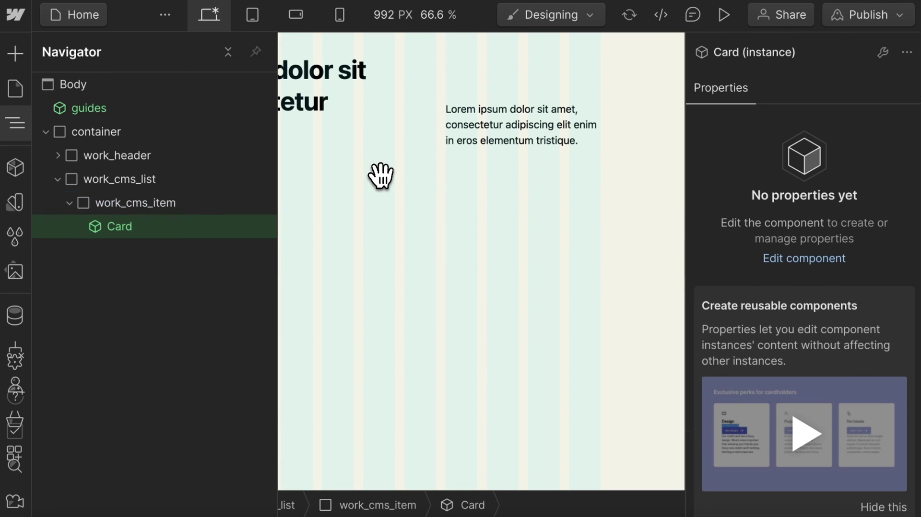
{"action": "left_click", "coordinate": [117, 201]}
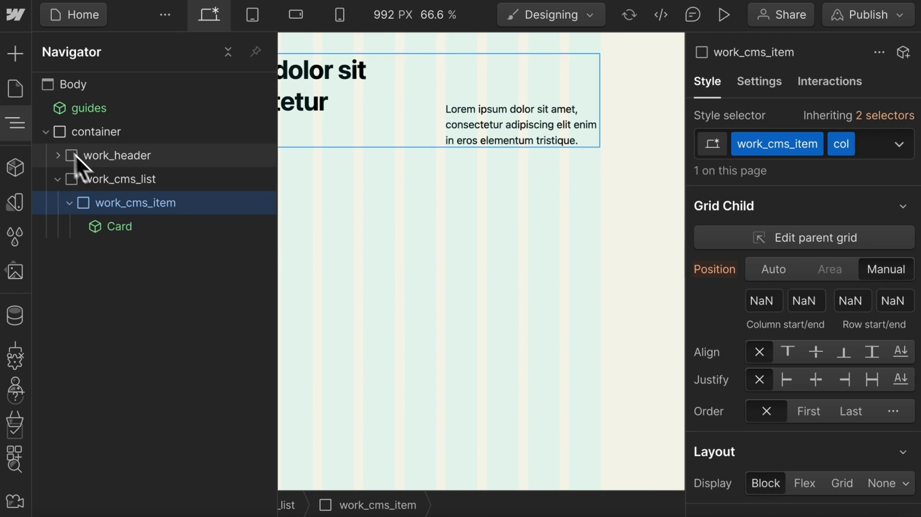
{"action": "left_click", "coordinate": [18, 125]}
{"action": "key", "text": "ctrl+d"}
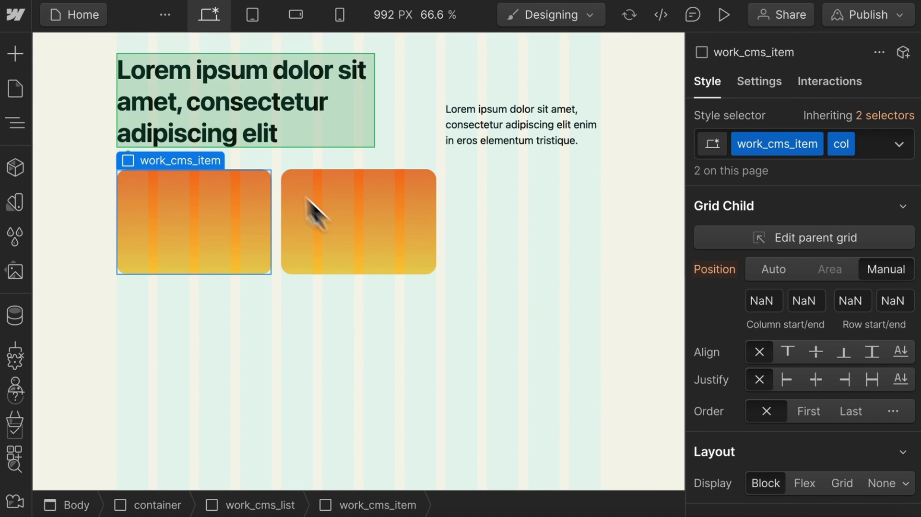
Give the first card a featured combo class with grid-column-end span 2
{"action": "left_click", "coordinate": [878, 153]}
{"action": "type", "text": "fe"}
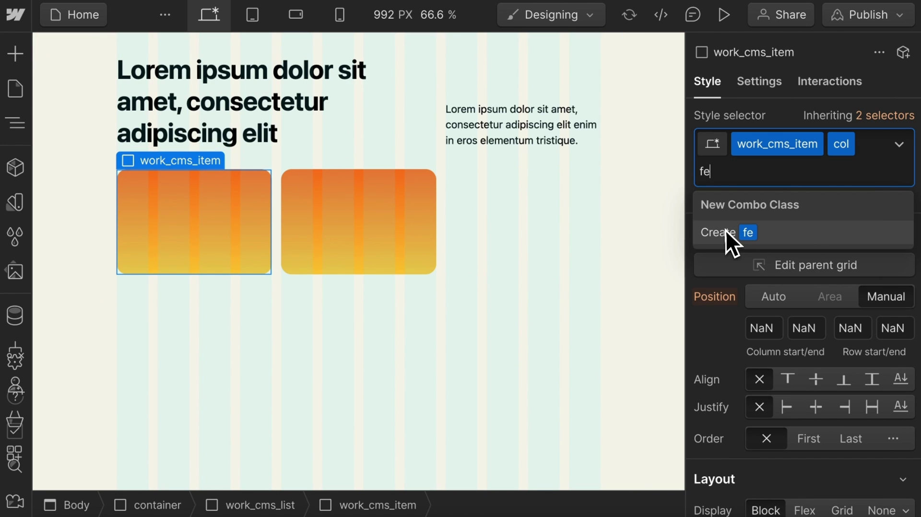
{"action": "type", "text": "atured"}
{"action": "key", "text": "Return"}
{"action": "scroll", "coordinate": [789, 301], "scroll_direction": "down", "scroll_amount": 8}
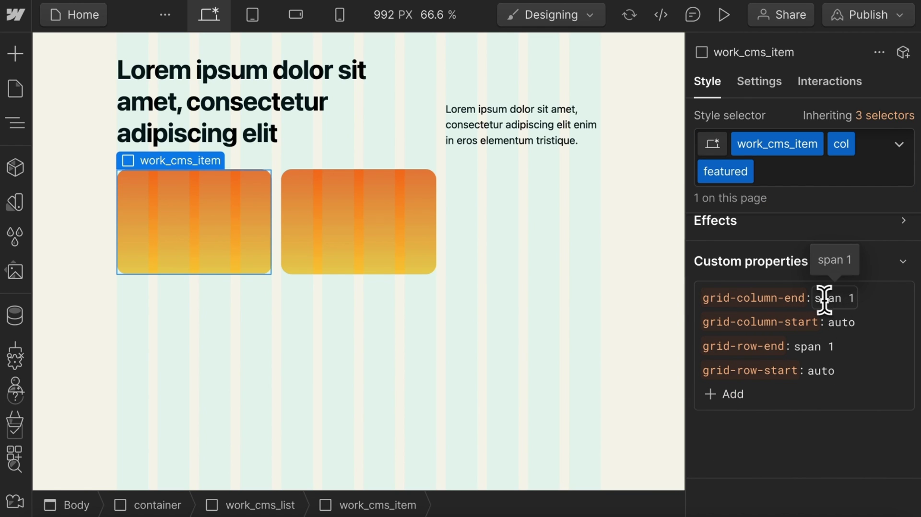
{"action": "left_click", "coordinate": [835, 298]}
{"action": "key", "text": "BackSpace"}
{"action": "type", "text": "2"}
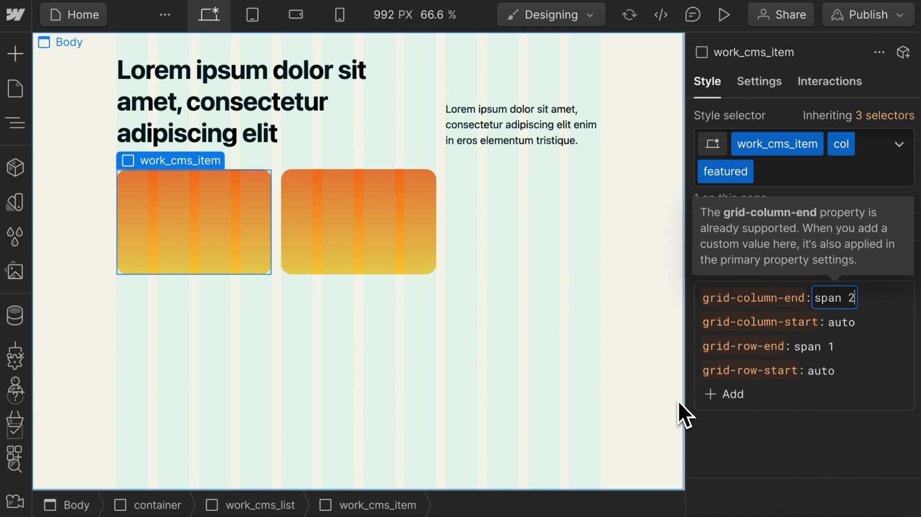
{"action": "key", "text": "Return"}
Add a tall combo class to the second card with span 2 so it grows tall
{"action": "left_click", "coordinate": [511, 203]}
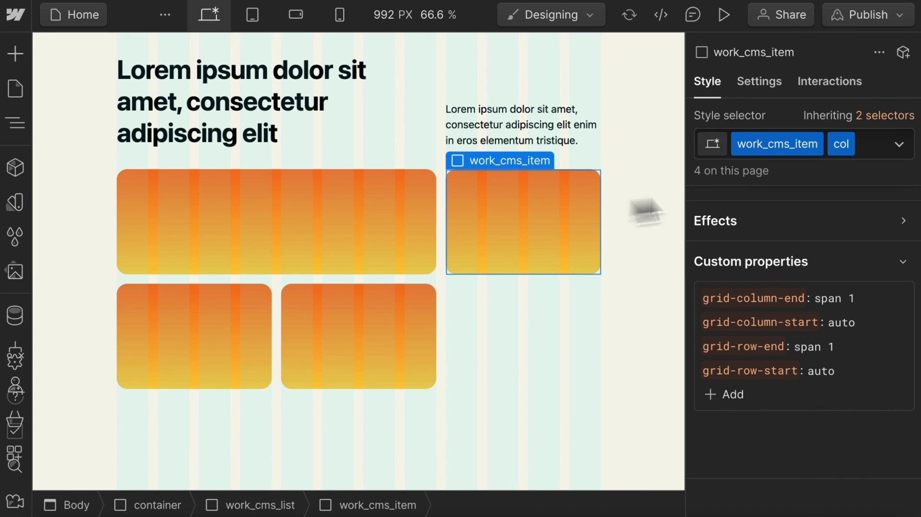
{"action": "left_click", "coordinate": [868, 144]}
{"action": "type", "text": "tall"}
{"action": "key", "text": "Return"}
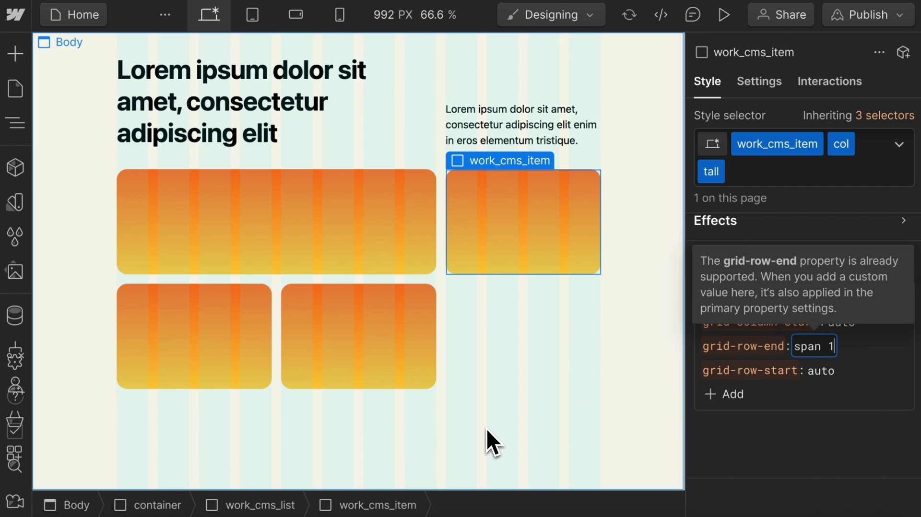
{"action": "key", "text": "Return"}
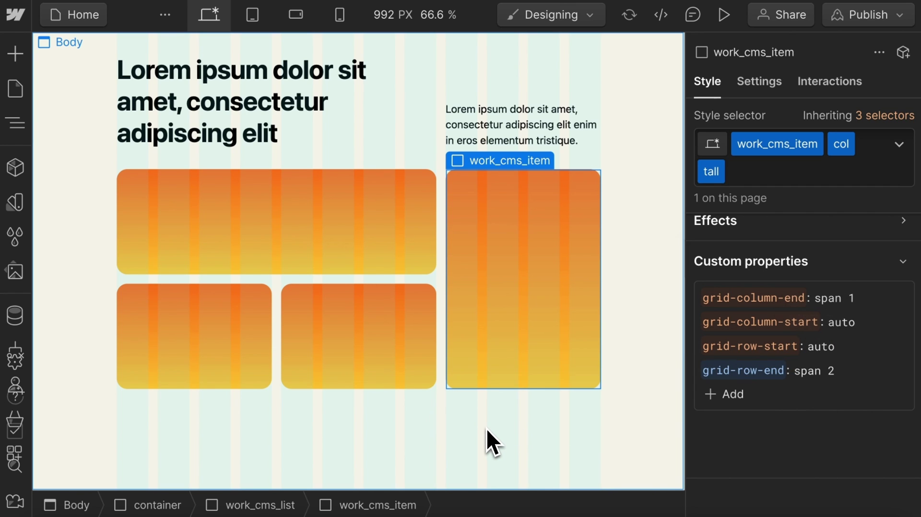
Duplicate the lower-right card into a fifth card and give it a last combo class
{"action": "left_click", "coordinate": [355, 324]}
{"action": "key", "text": "ctrl+d"}
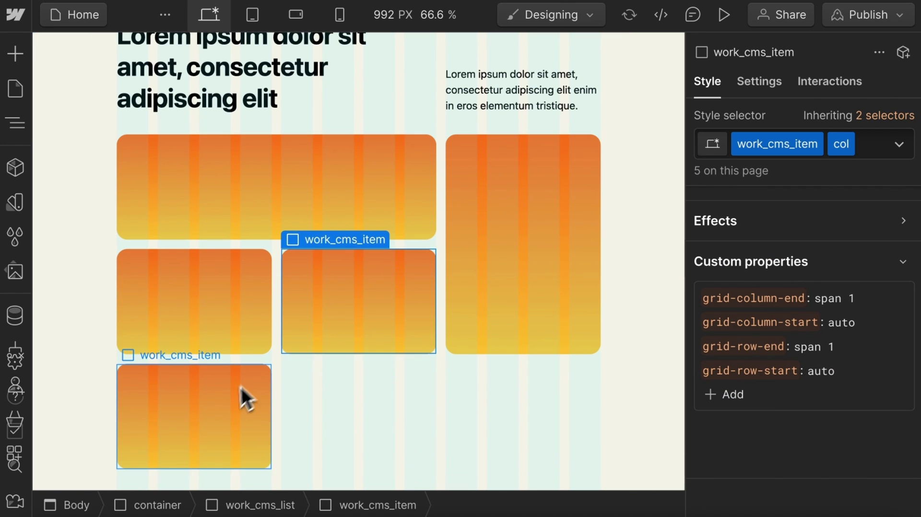
{"action": "left_click", "coordinate": [873, 148]}
{"action": "type", "text": "last"}
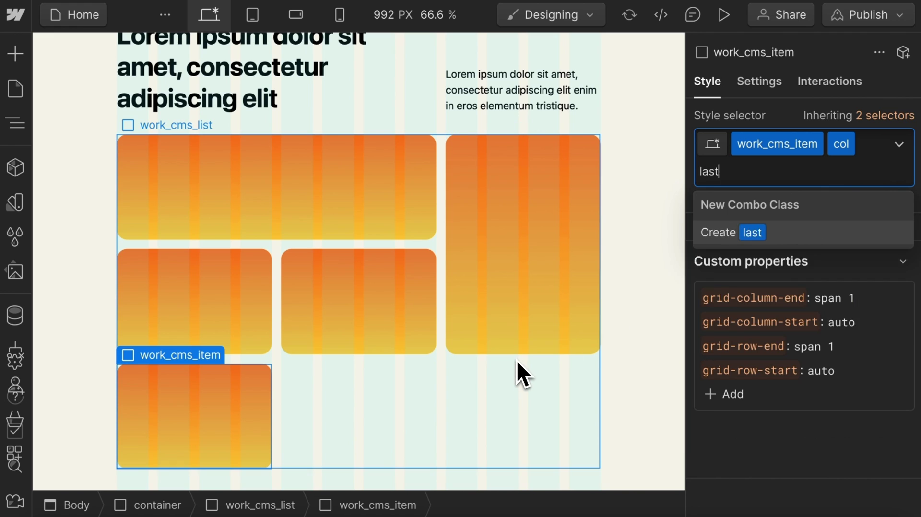
{"action": "key", "text": "Return"}
Set the last card's grid-column-end to span 2 and grid-column-start to 2
{"action": "left_click", "coordinate": [833, 297]}
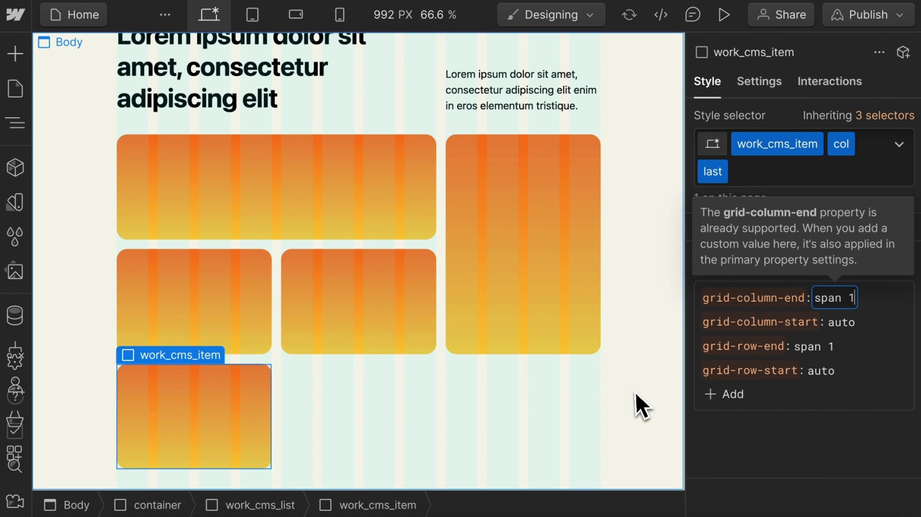
{"action": "key", "text": "BackSpace"}
{"action": "type", "text": "2"}
{"action": "key", "text": "Return"}
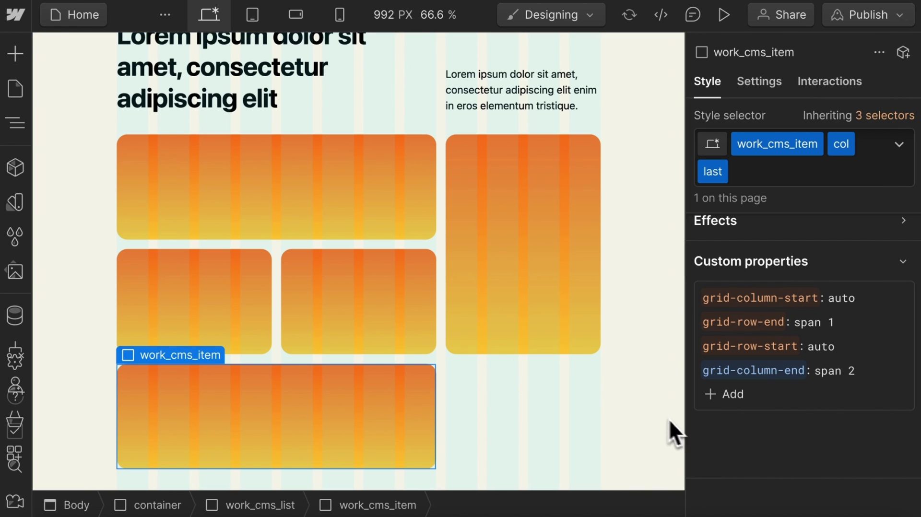
{"action": "left_click", "coordinate": [842, 300]}
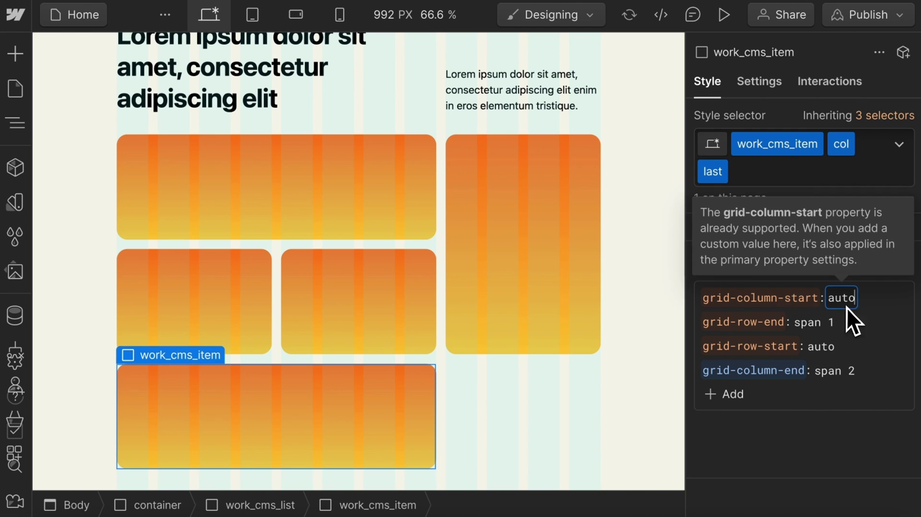
{"action": "key", "text": "BackSpace"}
{"action": "key", "text": "BackSpace"}
{"action": "type", "text": "2"}
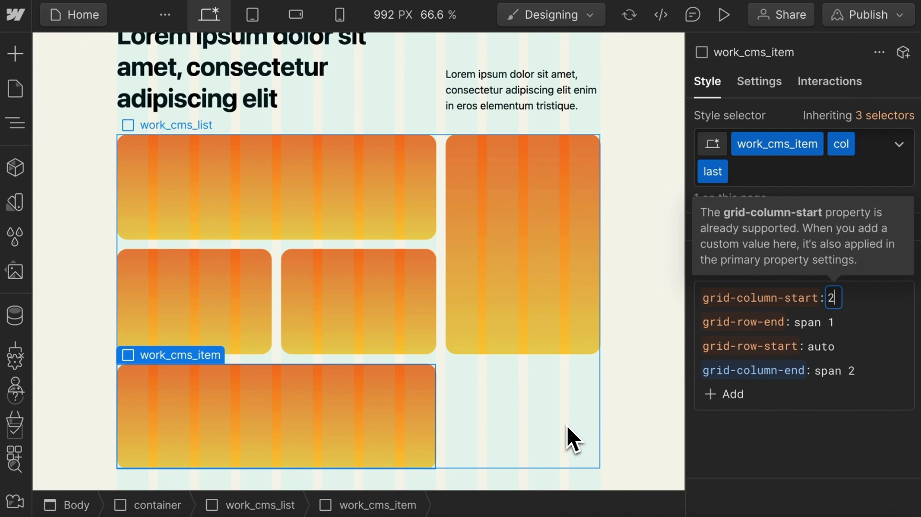
{"action": "key", "text": "Return"}
{"action": "left_click", "coordinate": [232, 399]}
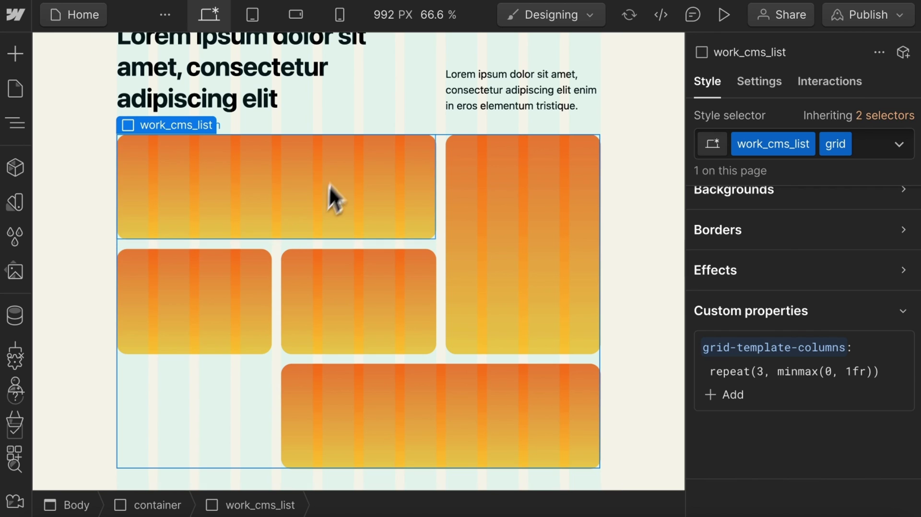
At the tablet breakpoint, set work_cms_list Columns to repeat(2, minmax(0, 1fr))
{"action": "left_click", "coordinate": [256, 24]}
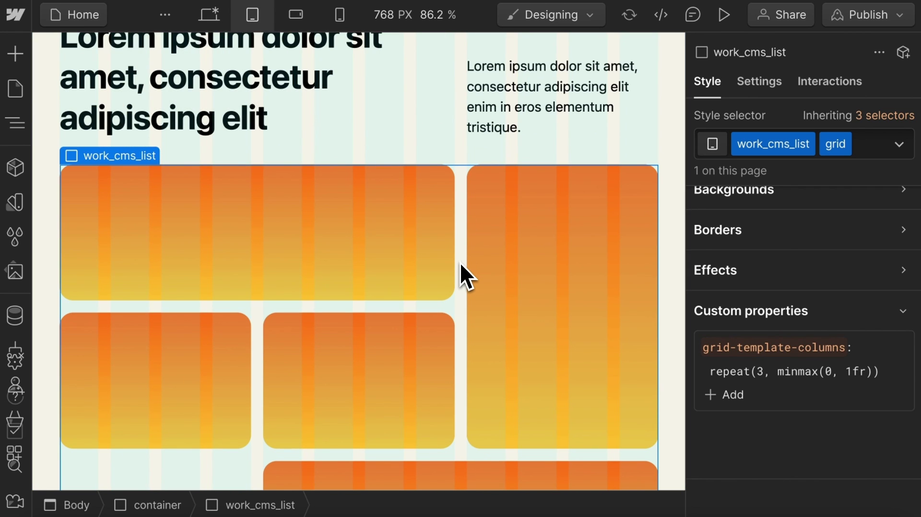
{"action": "scroll", "coordinate": [459, 262], "scroll_direction": "down", "scroll_amount": 2}
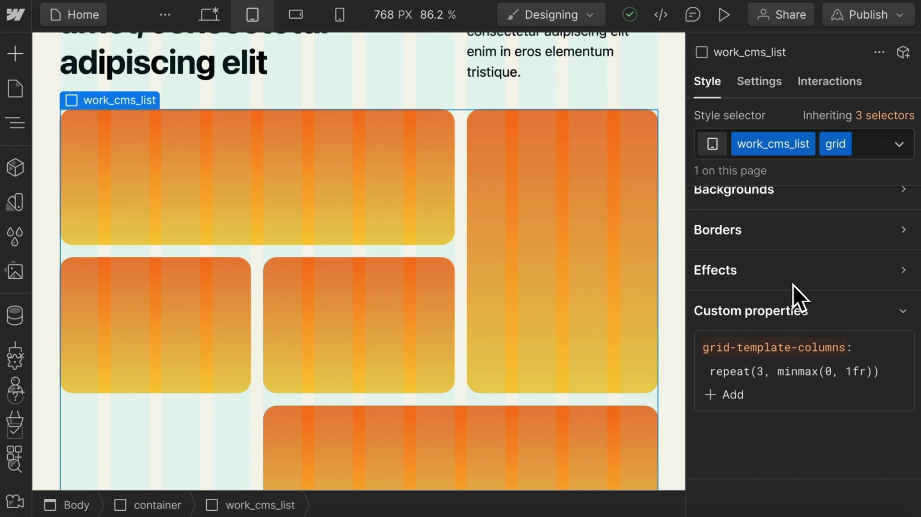
{"action": "scroll", "coordinate": [792, 285], "scroll_direction": "up", "scroll_amount": 5}
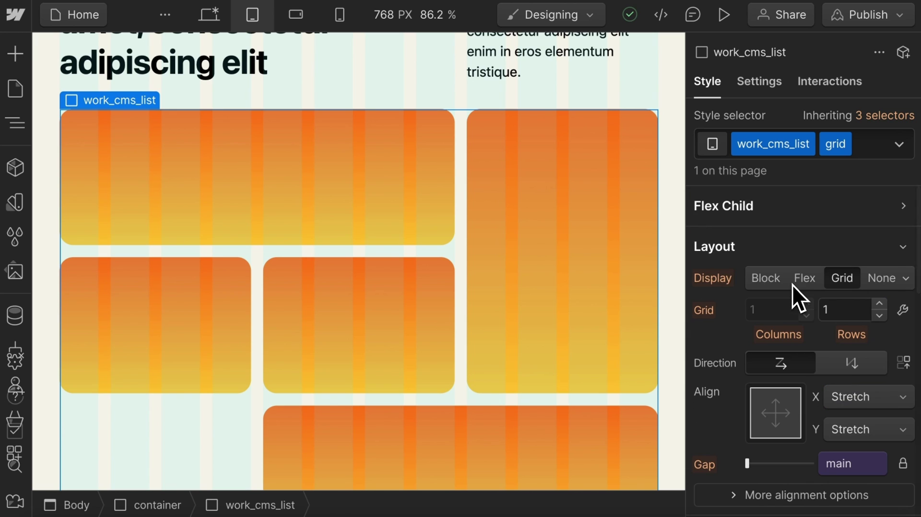
{"action": "left_click", "coordinate": [902, 311]}
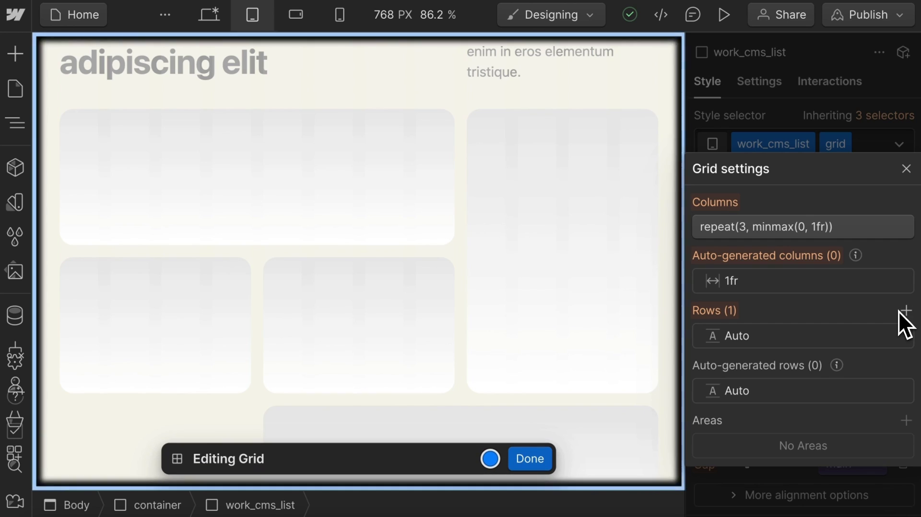
{"action": "left_click", "coordinate": [757, 231]}
{"action": "left_click", "coordinate": [744, 291]}
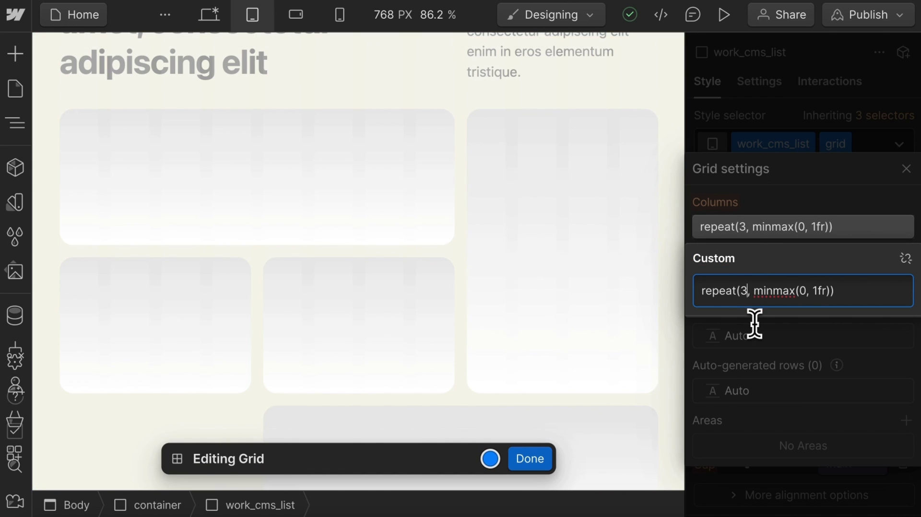
{"action": "key", "text": "Return"}
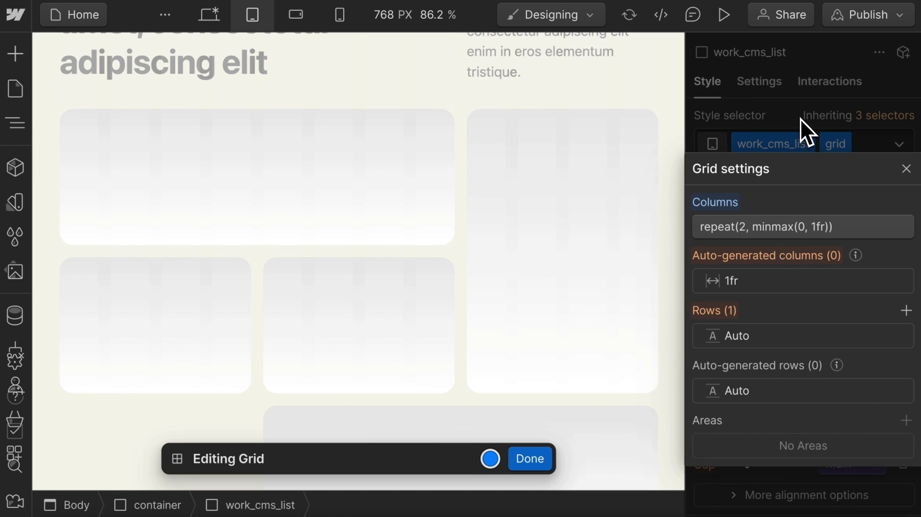
{"action": "left_click", "coordinate": [777, 117]}
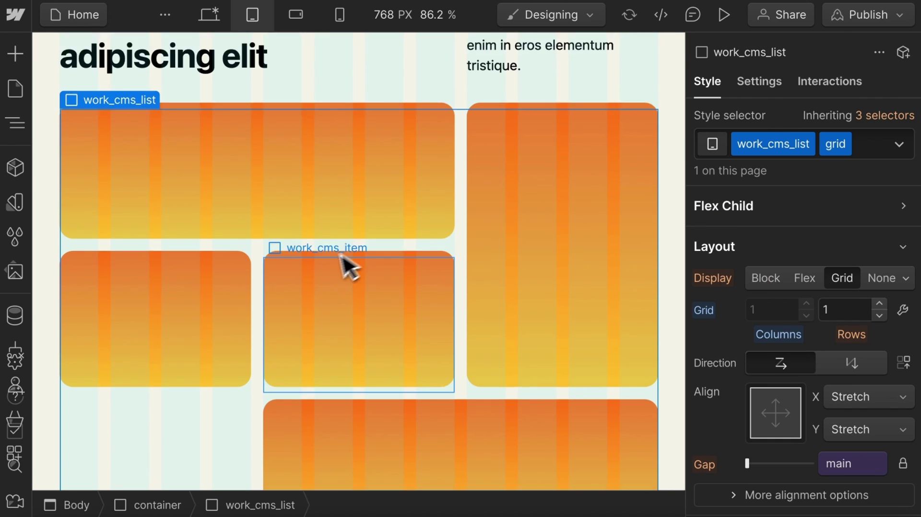
Set the last card's grid-column-start to auto on tablet
{"action": "scroll", "coordinate": [335, 274], "scroll_direction": "down", "scroll_amount": 2}
{"action": "left_click", "coordinate": [319, 399]}
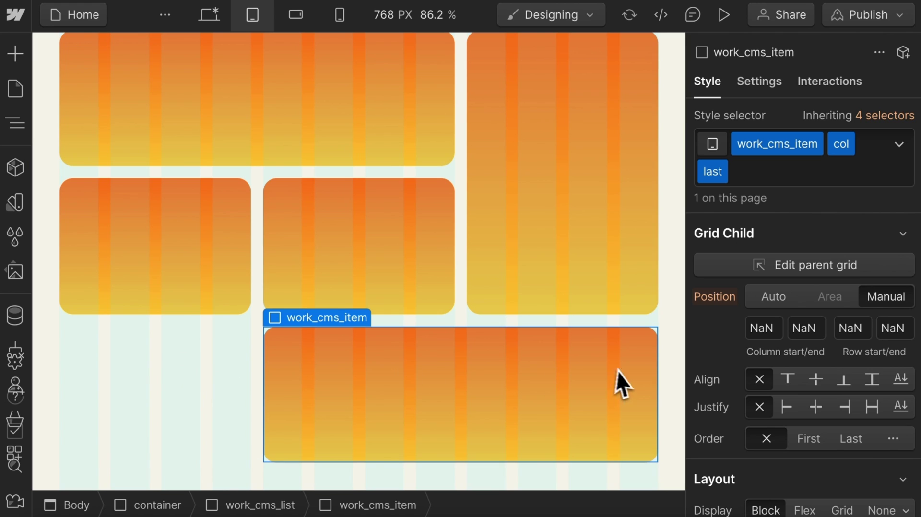
{"action": "scroll", "coordinate": [763, 308], "scroll_direction": "down", "scroll_amount": 10}
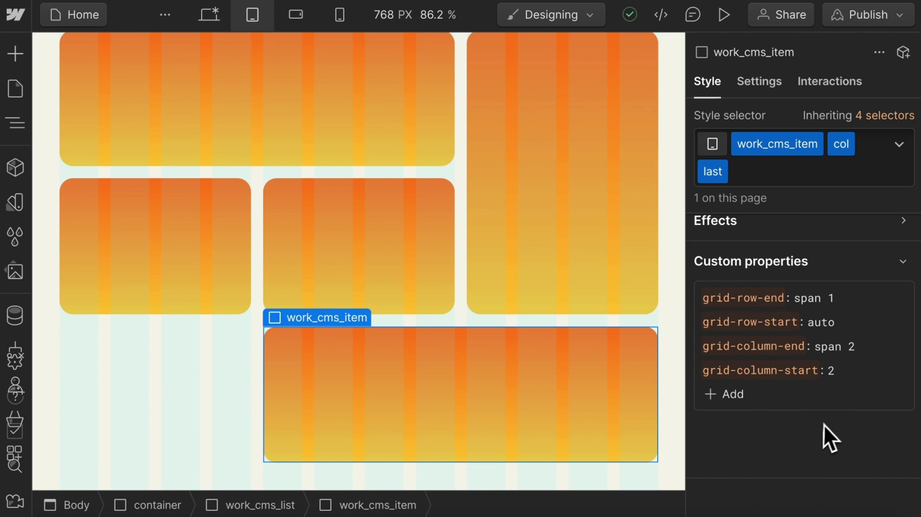
{"action": "left_click", "coordinate": [835, 370]}
{"action": "key", "text": "BackSpace"}
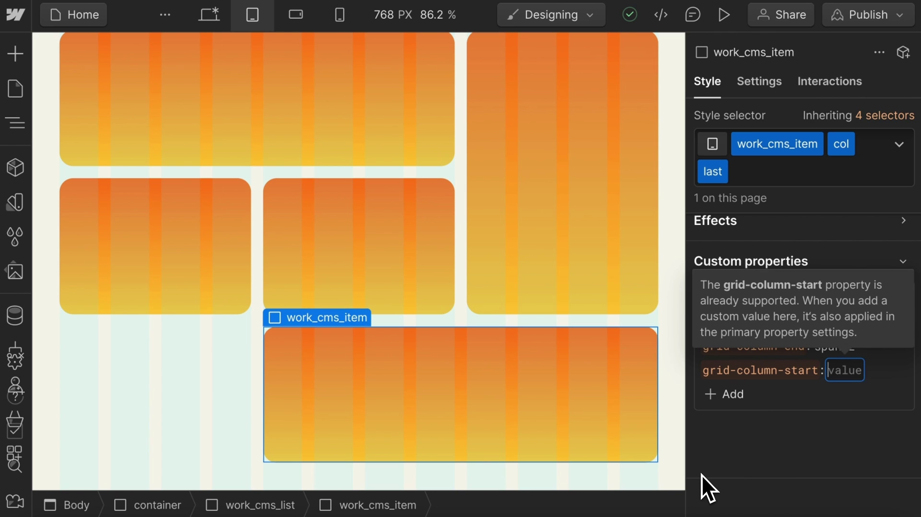
{"action": "type", "text": "auto"}
{"action": "key", "text": "Return"}
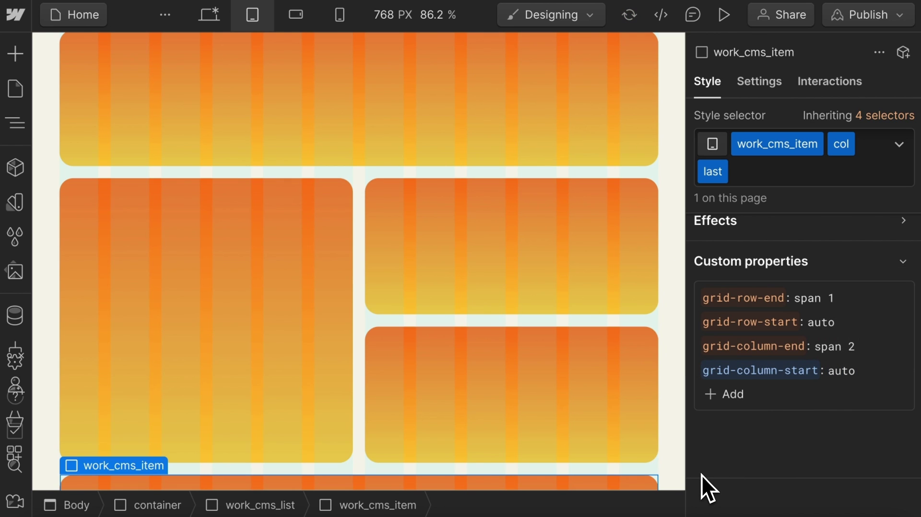
{"action": "scroll", "coordinate": [456, 236], "scroll_direction": "up", "scroll_amount": 5}
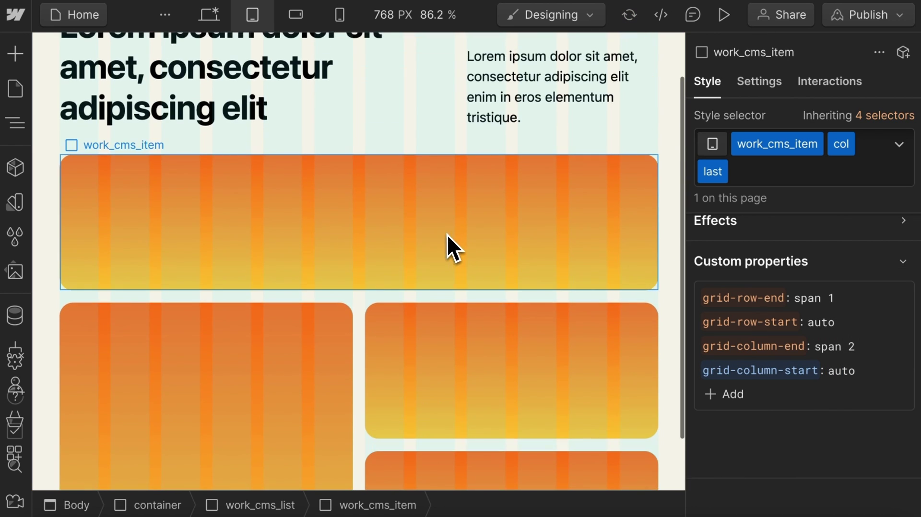
Switch the canvas to the Mobile portrait breakpoint
{"action": "left_click", "coordinate": [296, 14]}
{"action": "scroll", "coordinate": [398, 288], "scroll_direction": "down", "scroll_amount": 4}
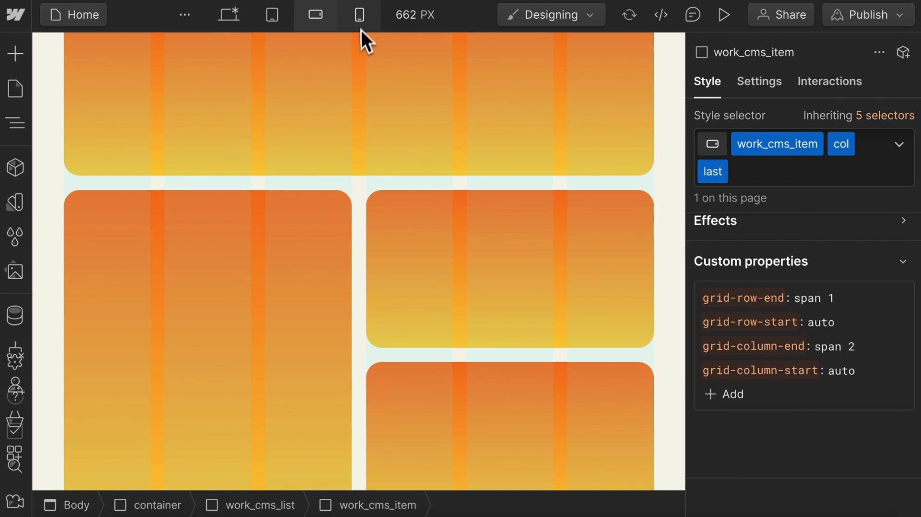
{"action": "left_click", "coordinate": [360, 16]}
Set the work_cms_list grid columns to repeat(1, minmax(0, 1fr)) for mobile
{"action": "left_click", "coordinate": [352, 194]}
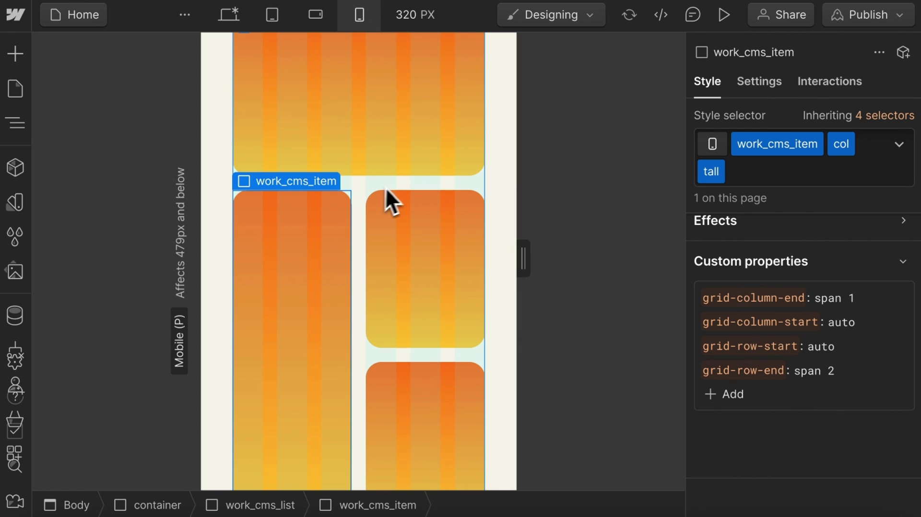
{"action": "left_click", "coordinate": [385, 188]}
{"action": "scroll", "coordinate": [786, 314], "scroll_direction": "down", "scroll_amount": 4}
{"action": "scroll", "coordinate": [786, 307], "scroll_direction": "up", "scroll_amount": 5}
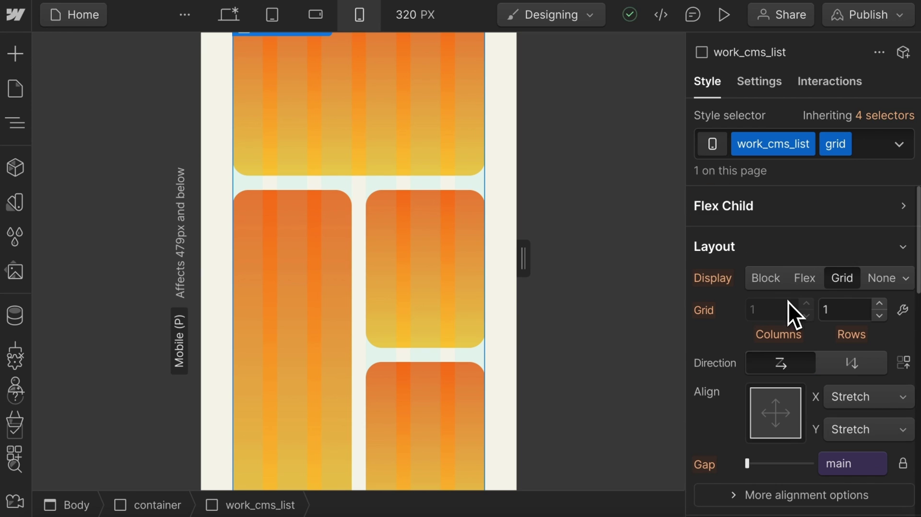
{"action": "left_click", "coordinate": [902, 312]}
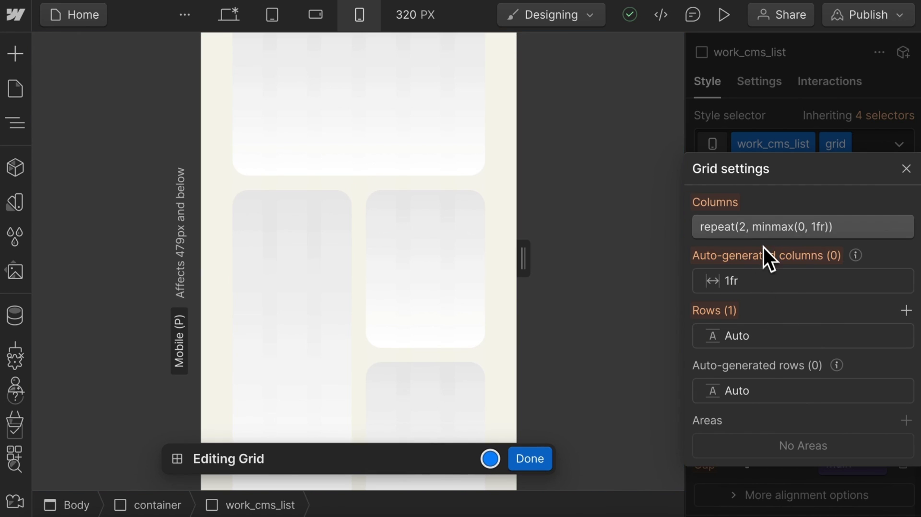
{"action": "left_click", "coordinate": [766, 227]}
{"action": "double_click", "coordinate": [741, 291]}
{"action": "type", "text": "1"}
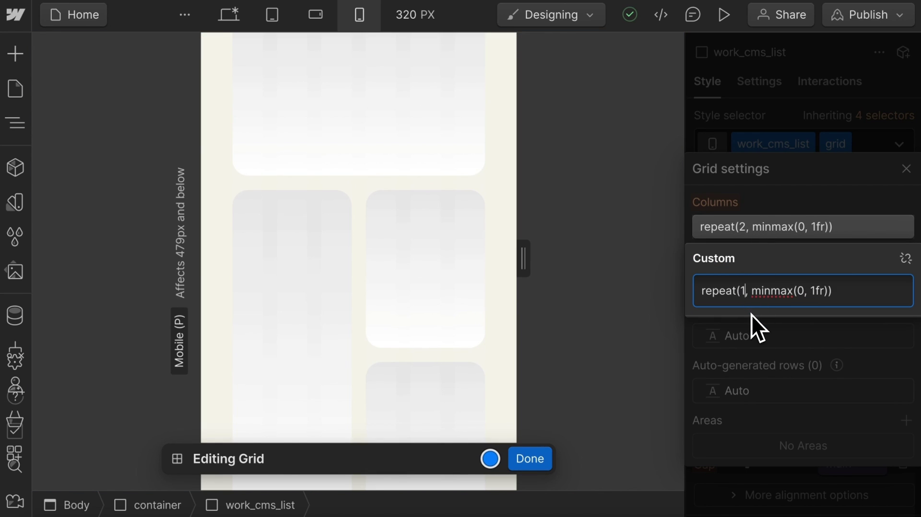
{"action": "key", "text": "Return"}
{"action": "left_click", "coordinate": [814, 98]}
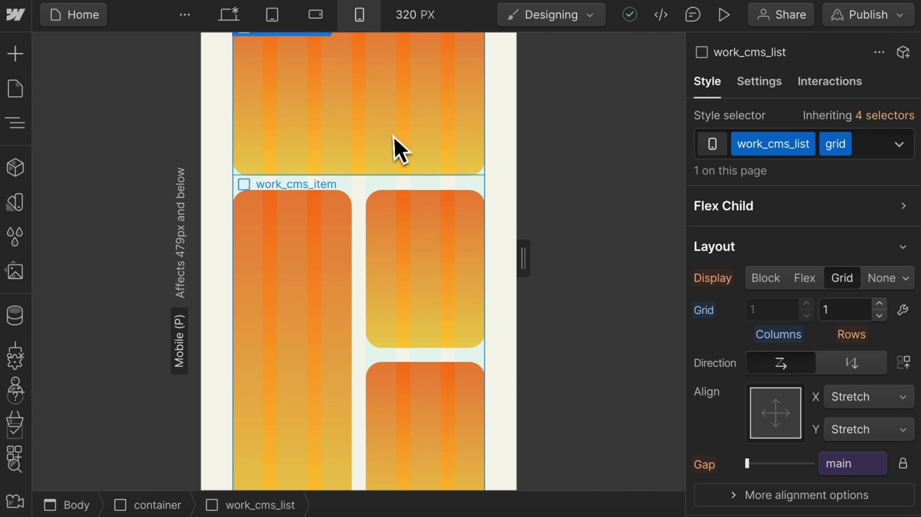
Make the featured first card's grid-column-end span 1
{"action": "left_click", "coordinate": [298, 139]}
{"action": "scroll", "coordinate": [765, 357], "scroll_direction": "down", "scroll_amount": 15}
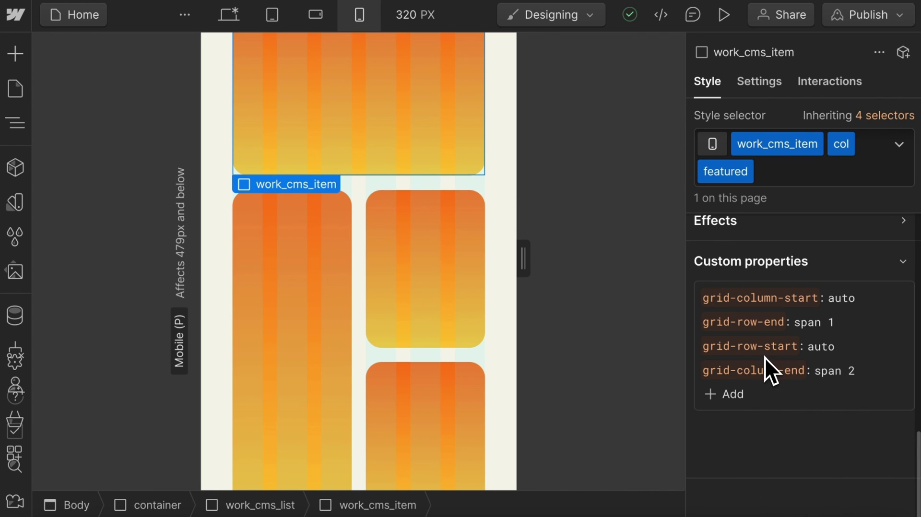
{"action": "left_click", "coordinate": [849, 372]}
{"action": "key", "text": "BackSpace"}
{"action": "type", "text": "1"}
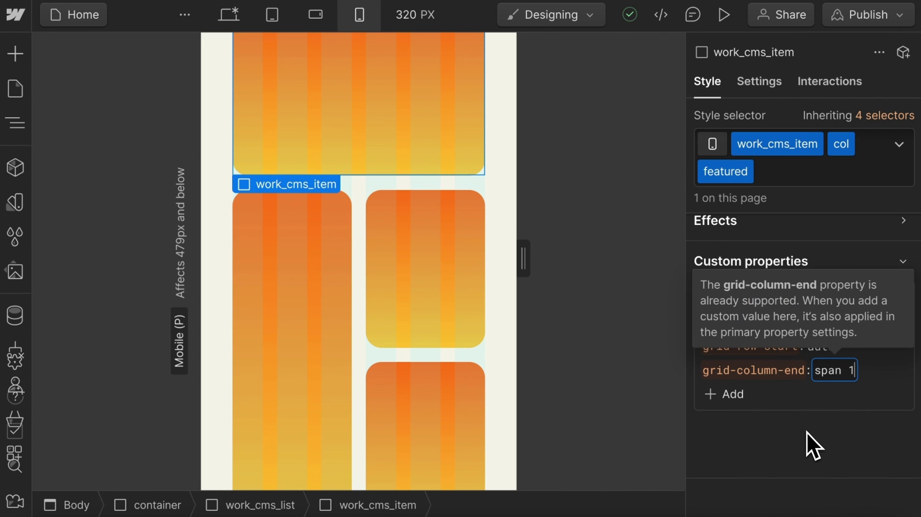
{"action": "key", "text": "BackSpace"}
{"action": "type", "text": "1"}
{"action": "key", "text": "Return"}
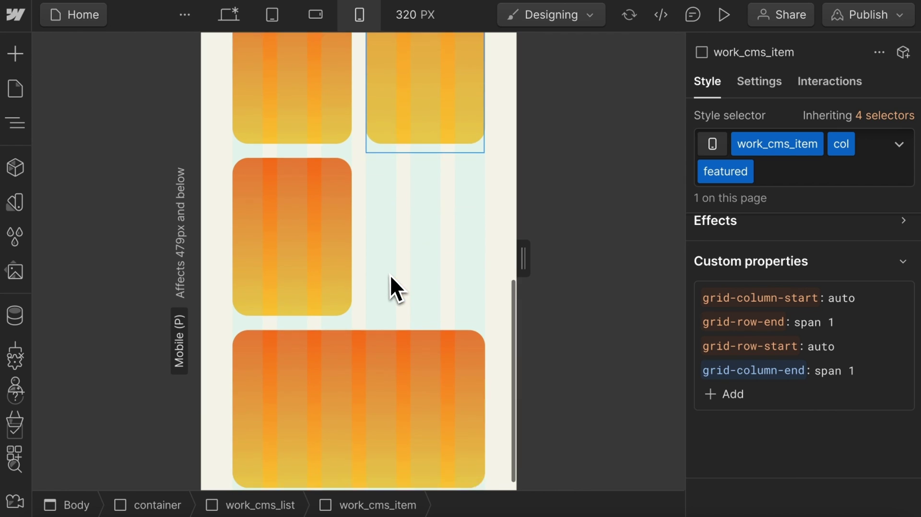
Make the wide last card's grid-column-end span 1
{"action": "left_click", "coordinate": [375, 357]}
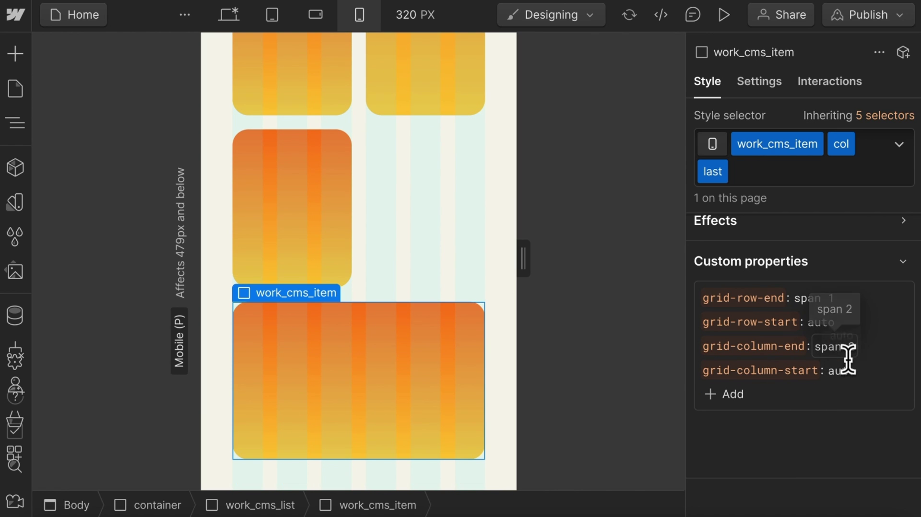
{"action": "left_click", "coordinate": [830, 352]}
{"action": "key", "text": "BackSpace"}
{"action": "type", "text": "1"}
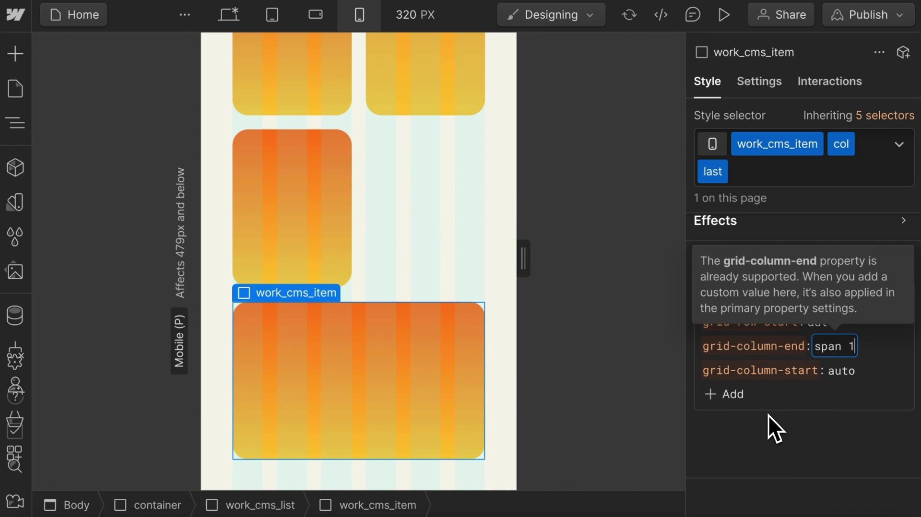
{"action": "key", "text": "Return"}
{"action": "scroll", "coordinate": [380, 232], "scroll_direction": "up", "scroll_amount": 2}
{"action": "scroll", "coordinate": [381, 235], "scroll_direction": "up", "scroll_amount": 5}
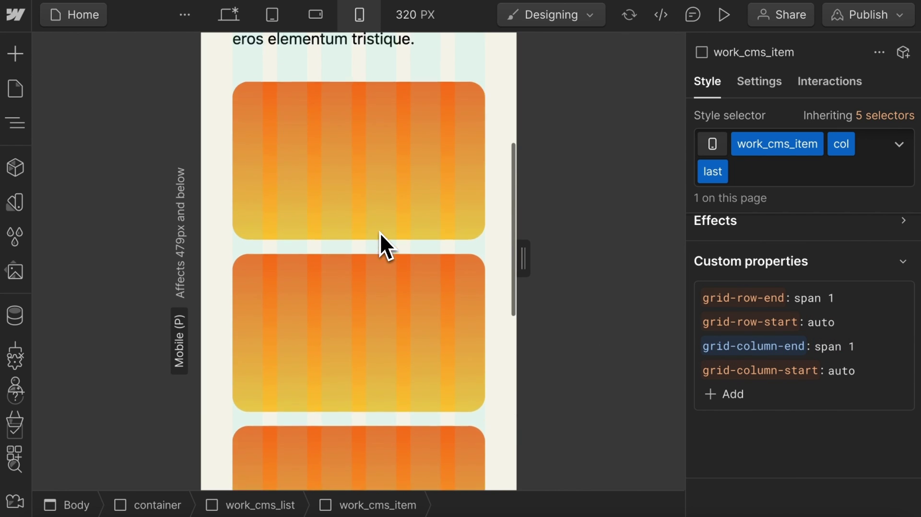